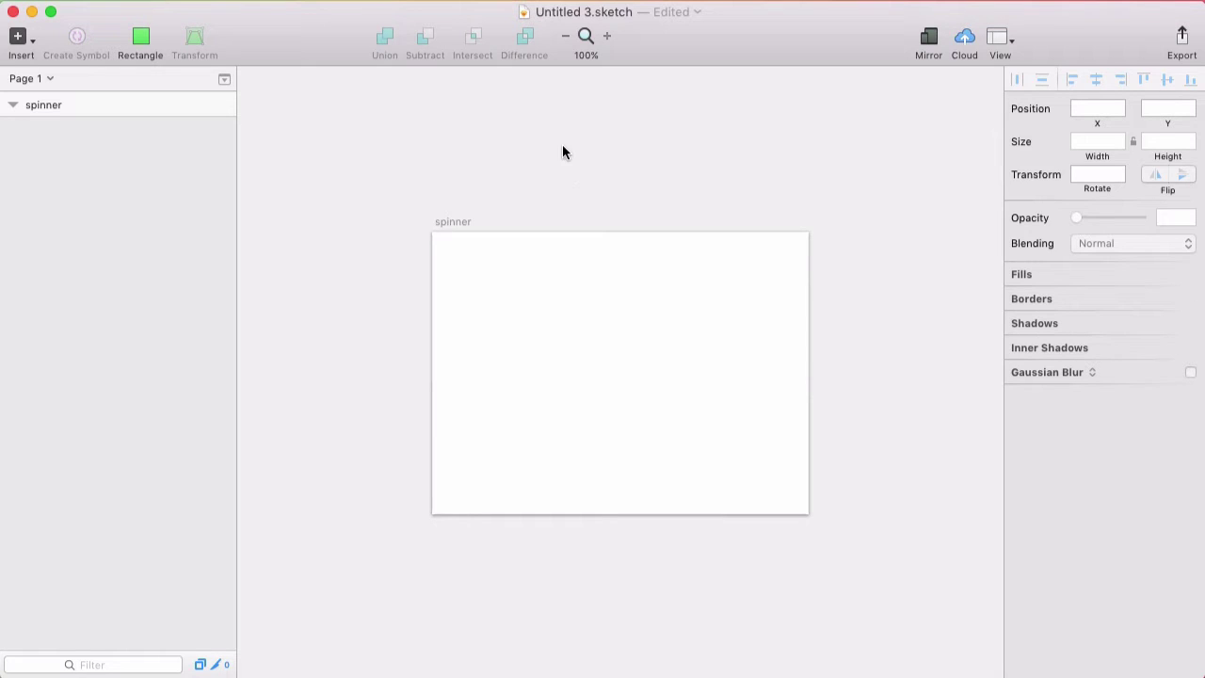
- Draw a 238 × 238 circle centred on the spinner artboard
key(o)
mouse_move(561, 292)
mouse_down()
mouse_move(710, 462)
mouse_move(718, 450)
mouse_move(655, 395)
mouse_up()
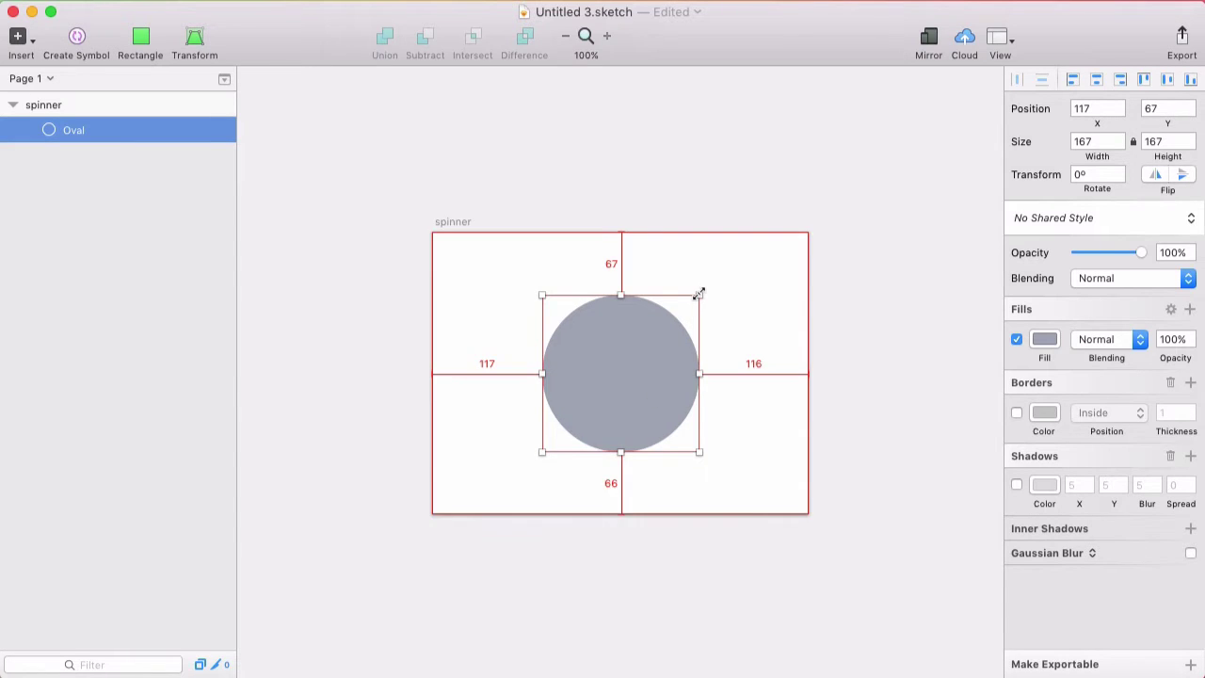
drag(699, 295, 797, 226)
click(743, 172)
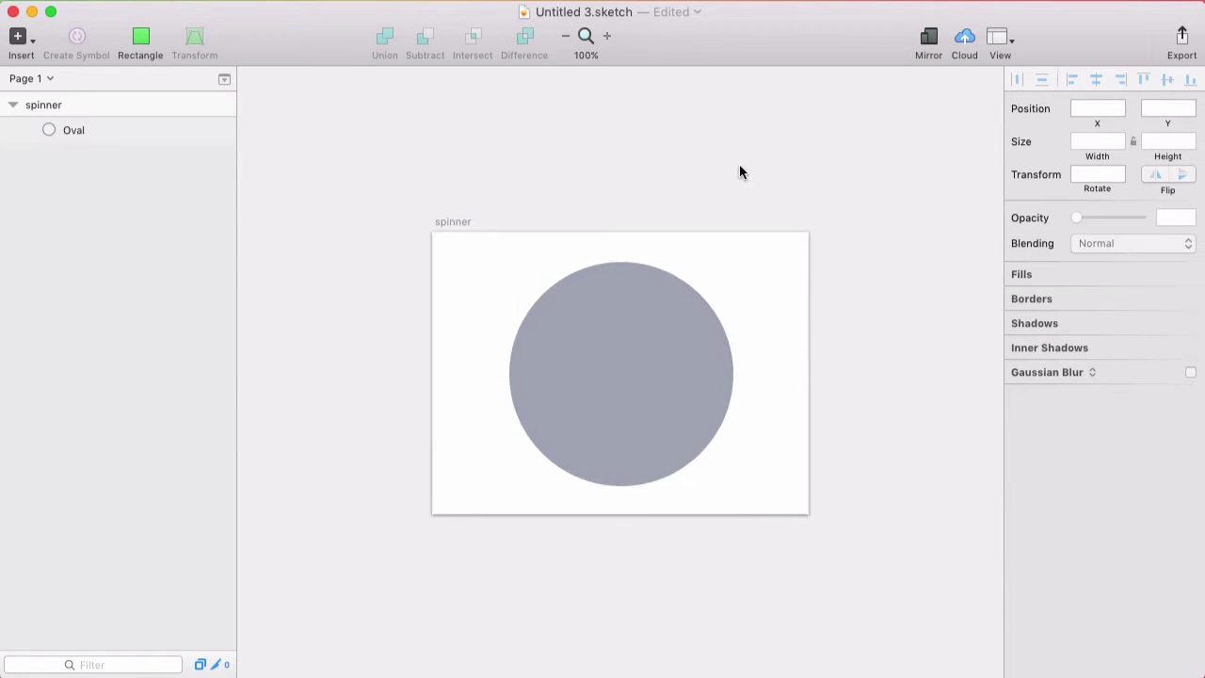
click(652, 363)
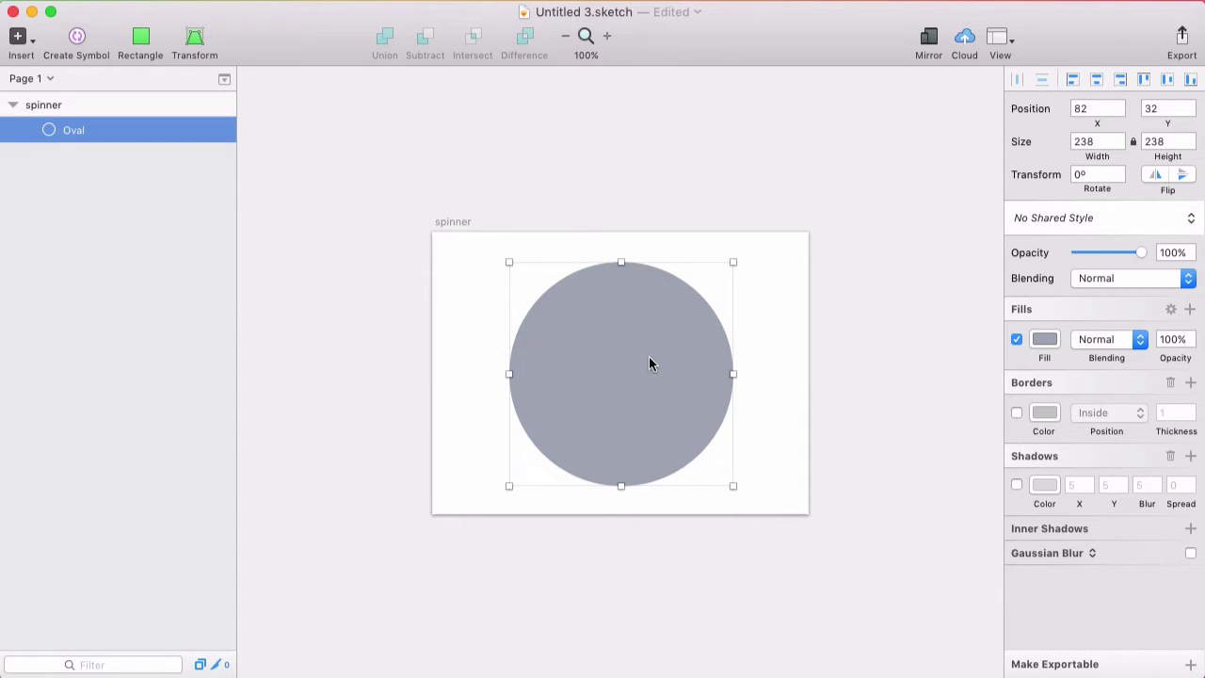
- Subtract a smaller 208 × 208 duplicate from the circle to form a ring
key(super+d)
mouse_move(732, 262)
mouse_down()
mouse_move(705, 296)
mouse_move(718, 278)
mouse_up()
shift+click(516, 344)
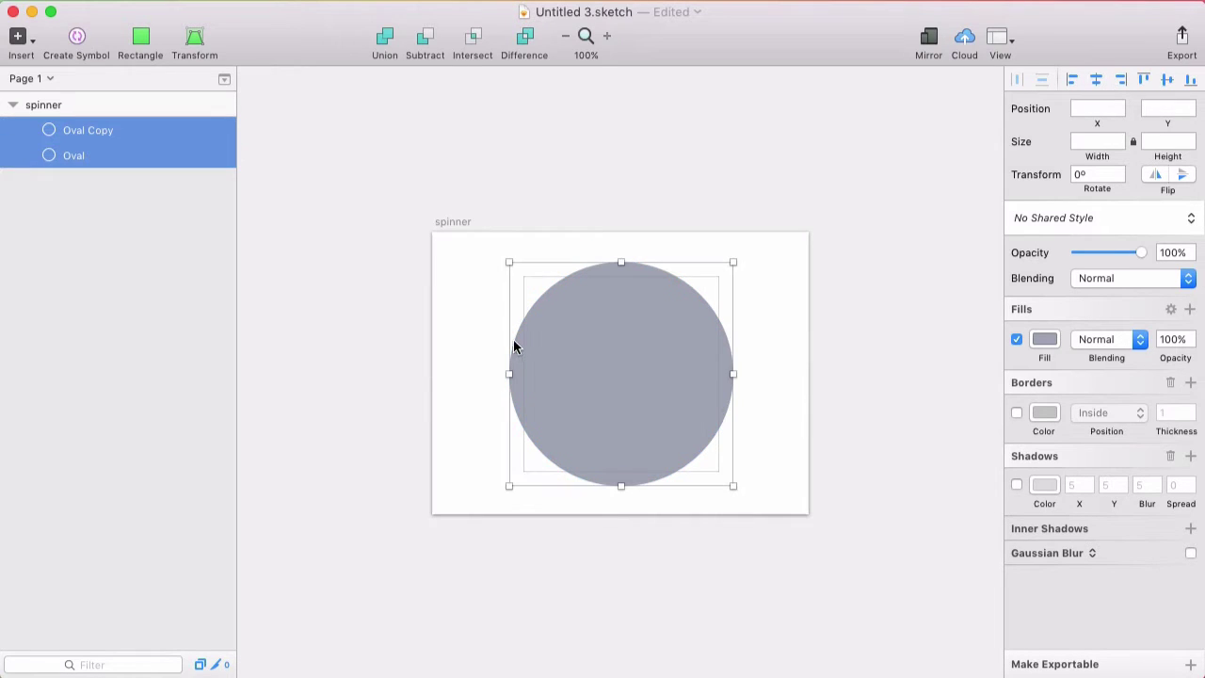
click(426, 41)
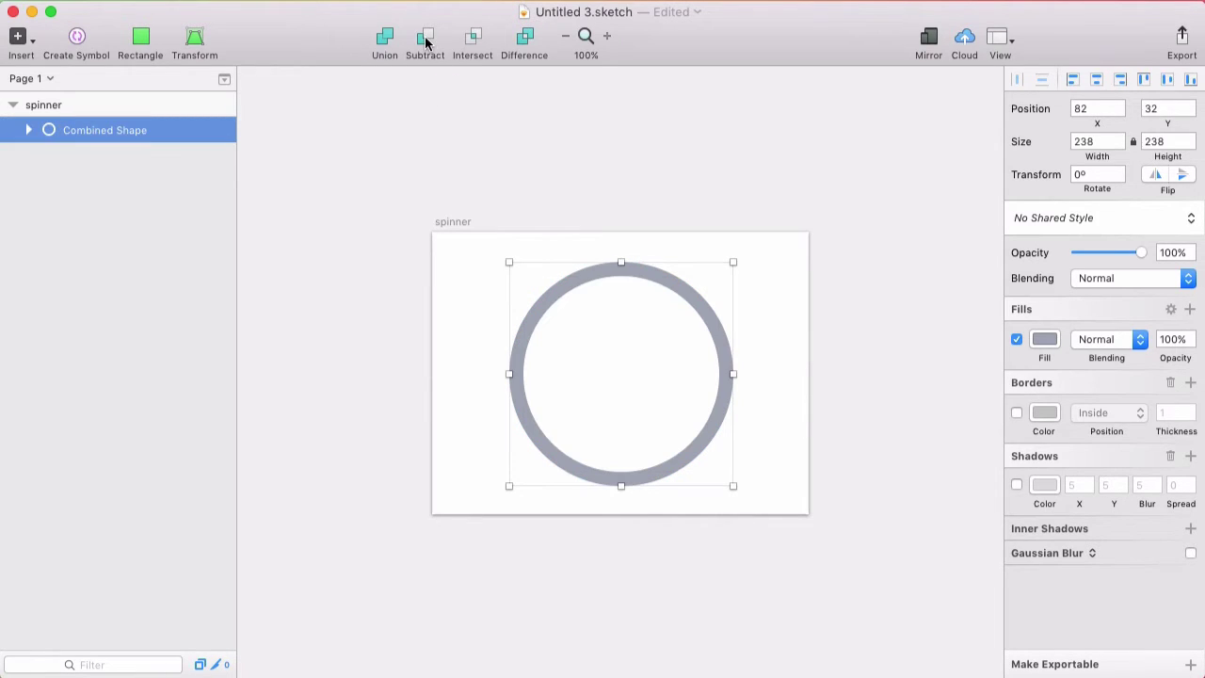
click(575, 203)
- Subtract a rectangle over the ring's right half, leaving a left half-ring
click(563, 286)
key(r)
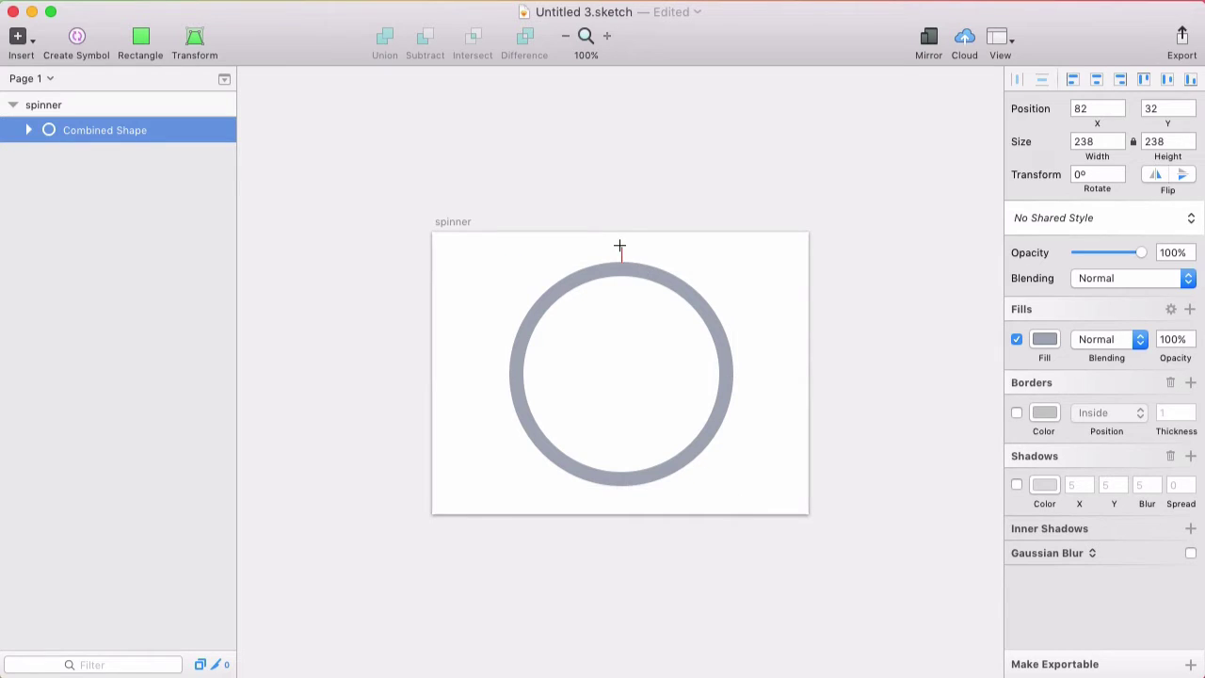
mouse_move(620, 247)
mouse_down()
mouse_move(650, 274)
mouse_move(757, 513)
mouse_move(756, 495)
mouse_up()
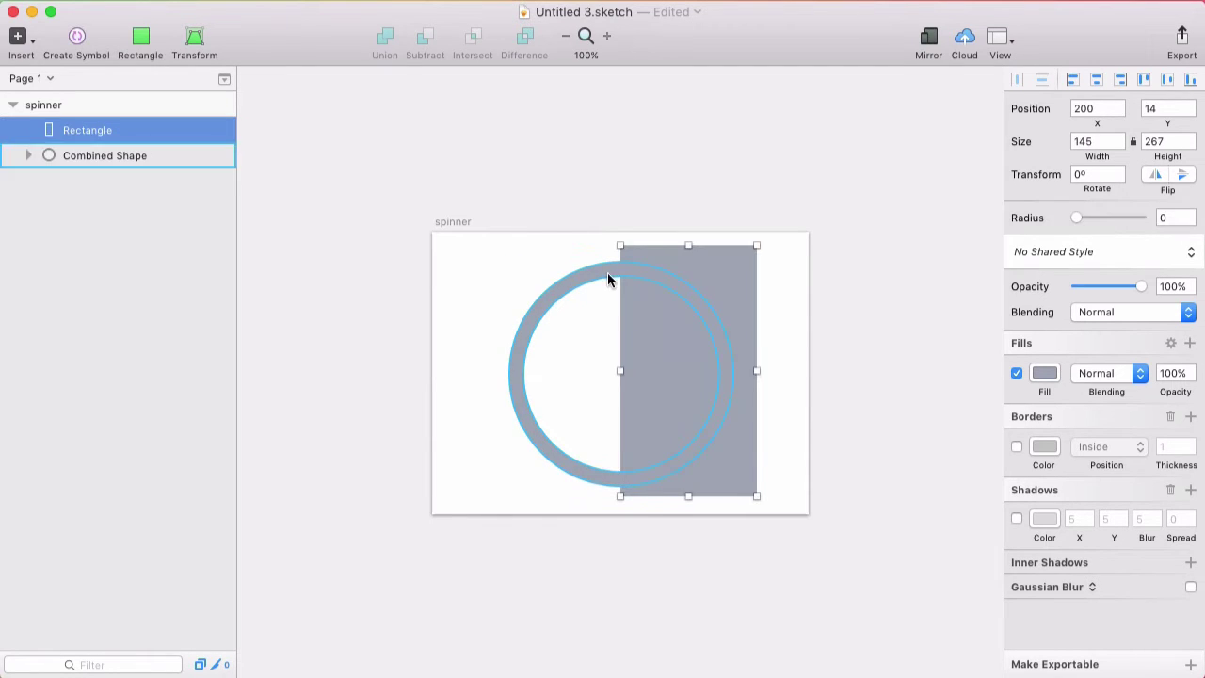
drag(687, 258, 680, 264)
shift+click(608, 277)
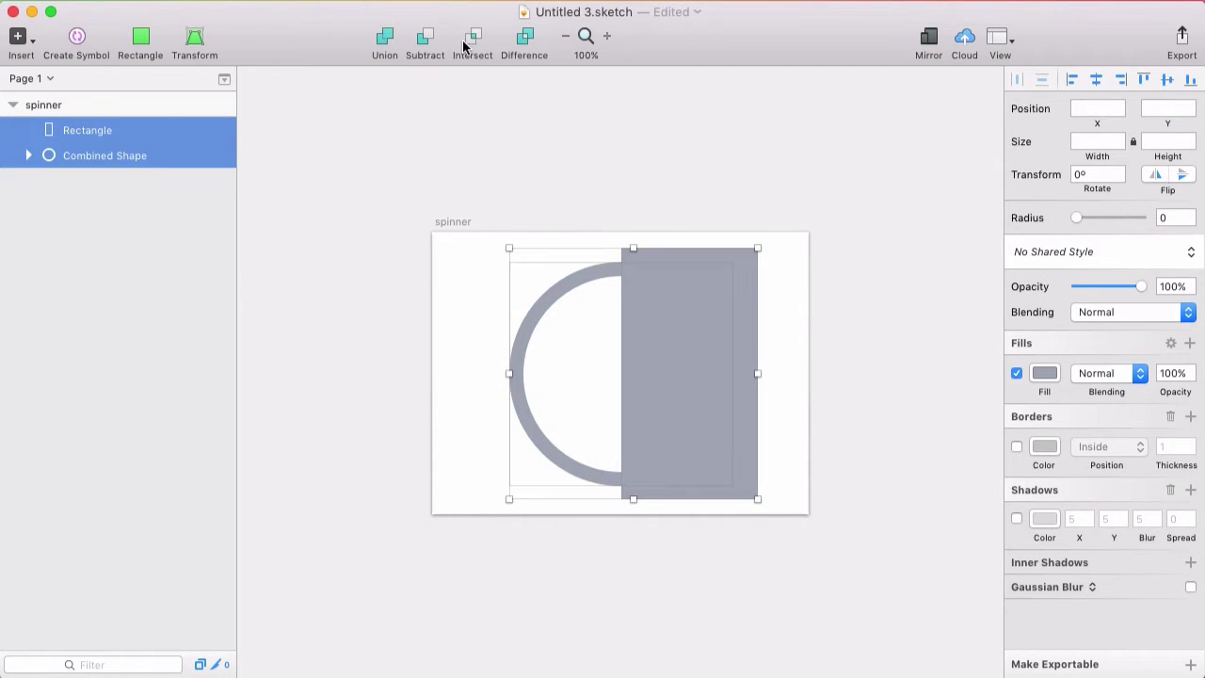
click(425, 39)
- Flatten the half-ring into one shape and give it a red fill
key(r)
key(Escape)
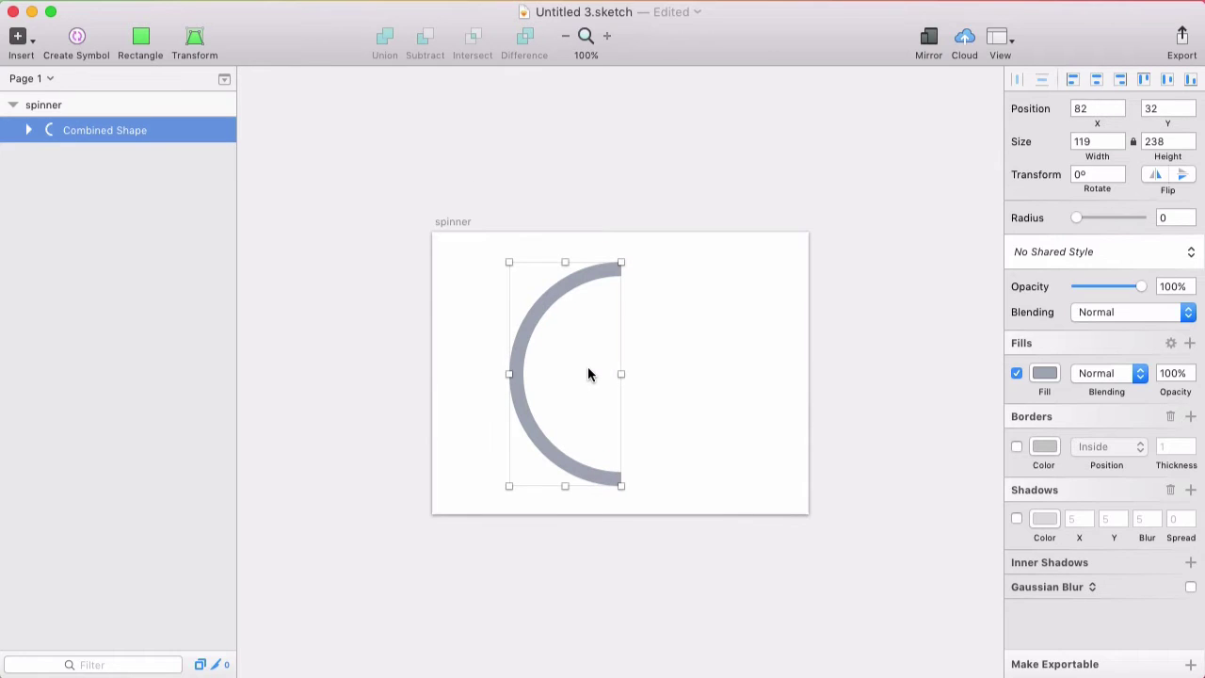
click(94, 45)
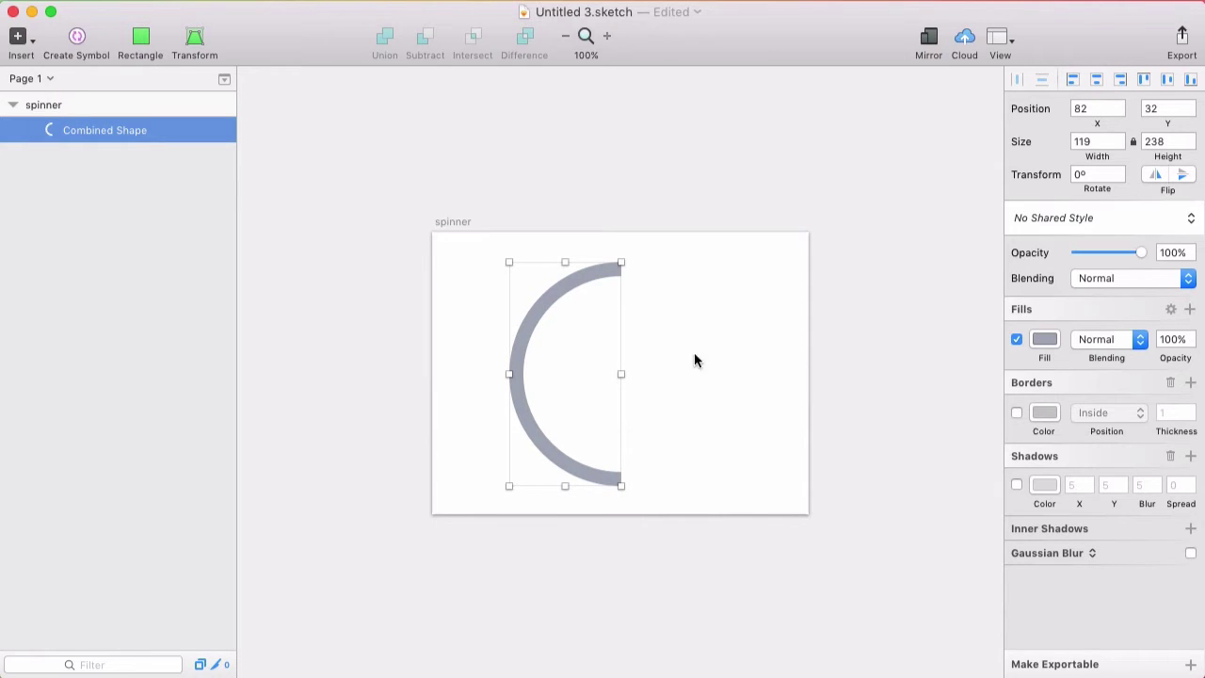
key(r)
key(Escape)
click(1044, 341)
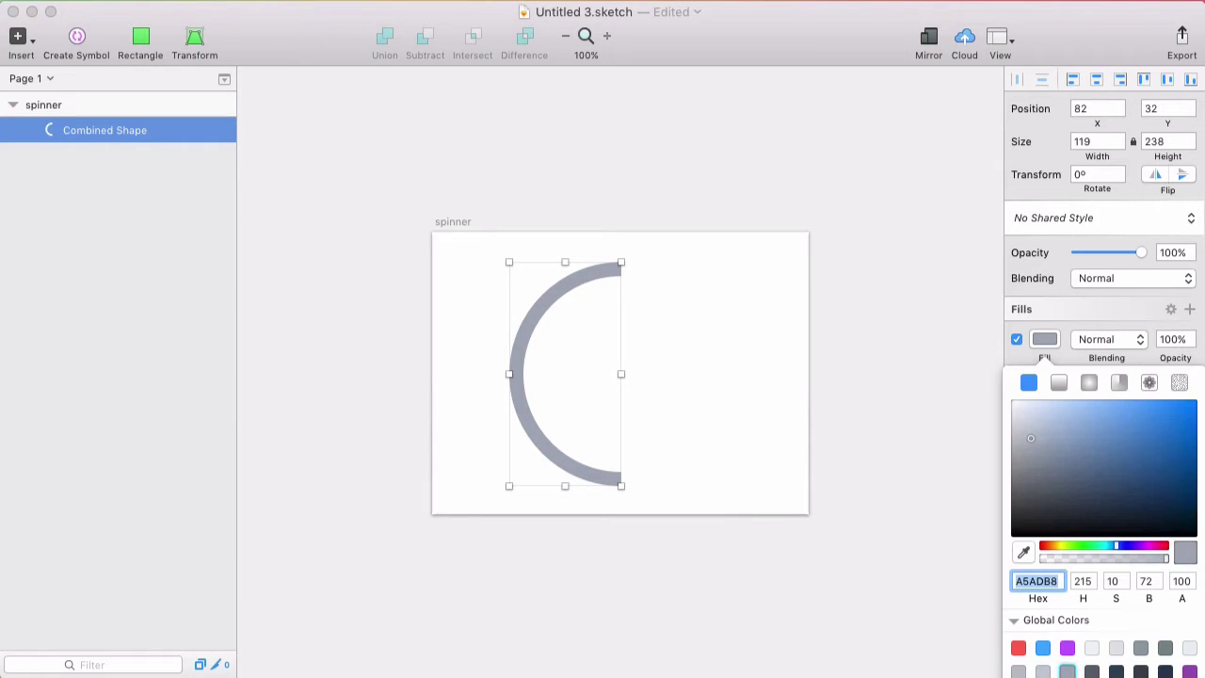
click(1019, 649)
click(706, 274)
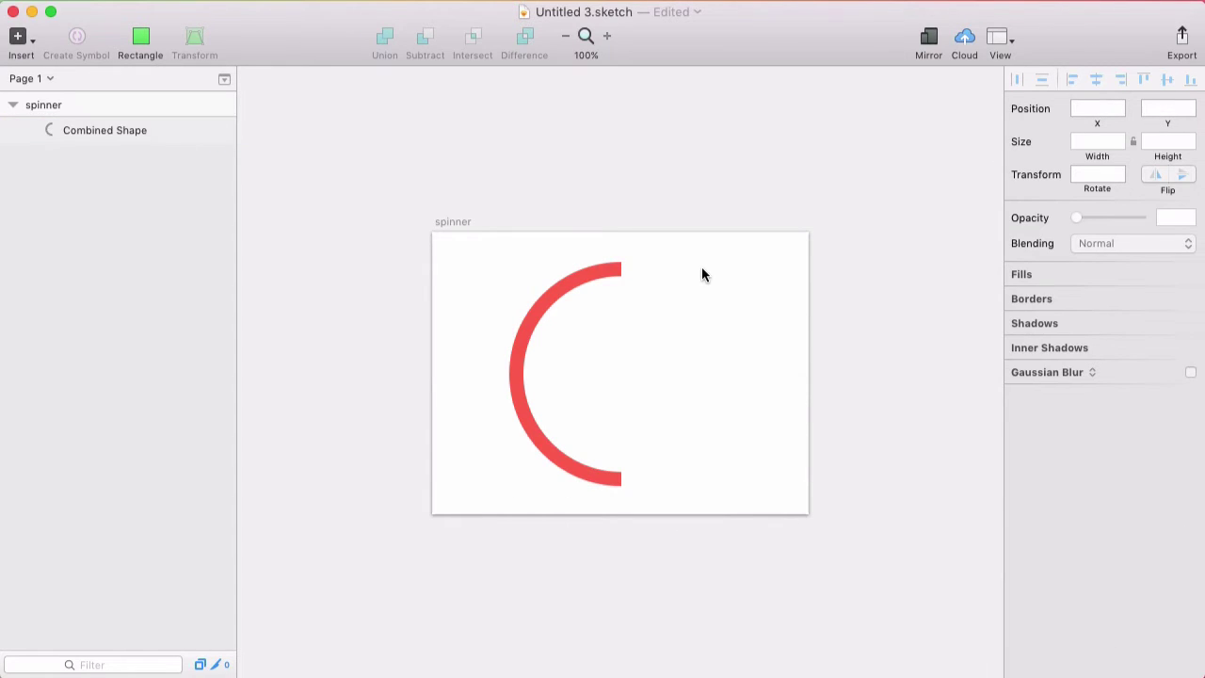
- Send the spinner artboard to Flinto at 200% export scale
click(442, 225)
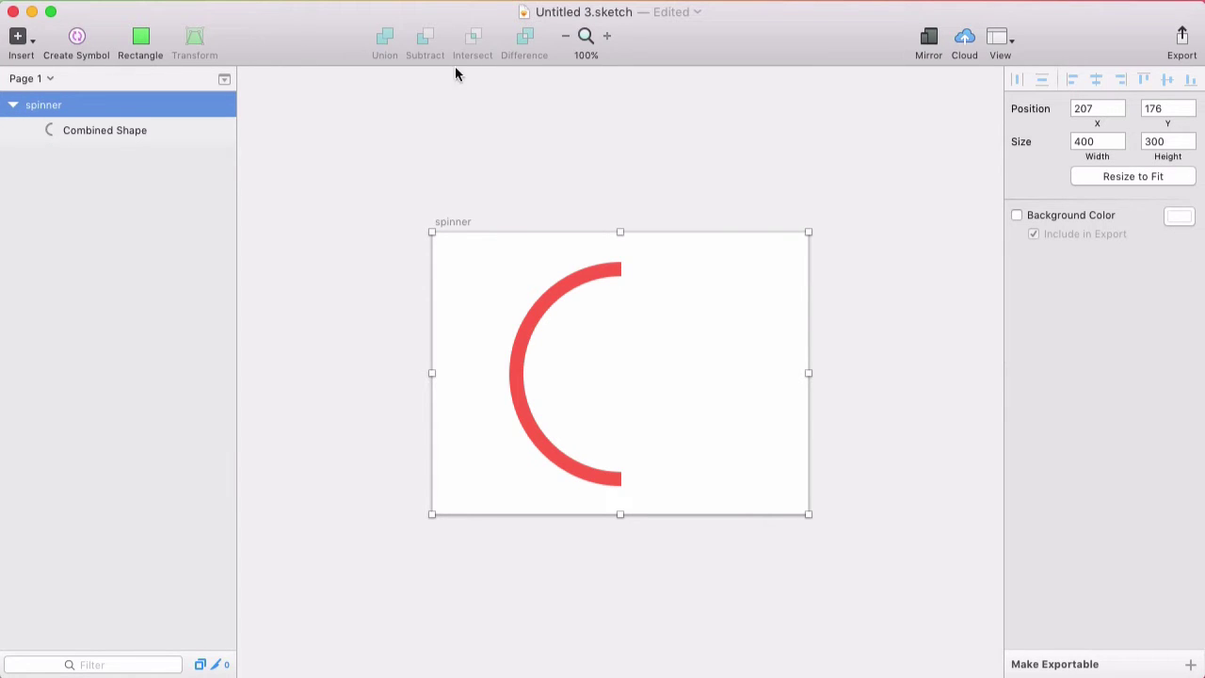
key(super+shift+f)
click(659, 214)
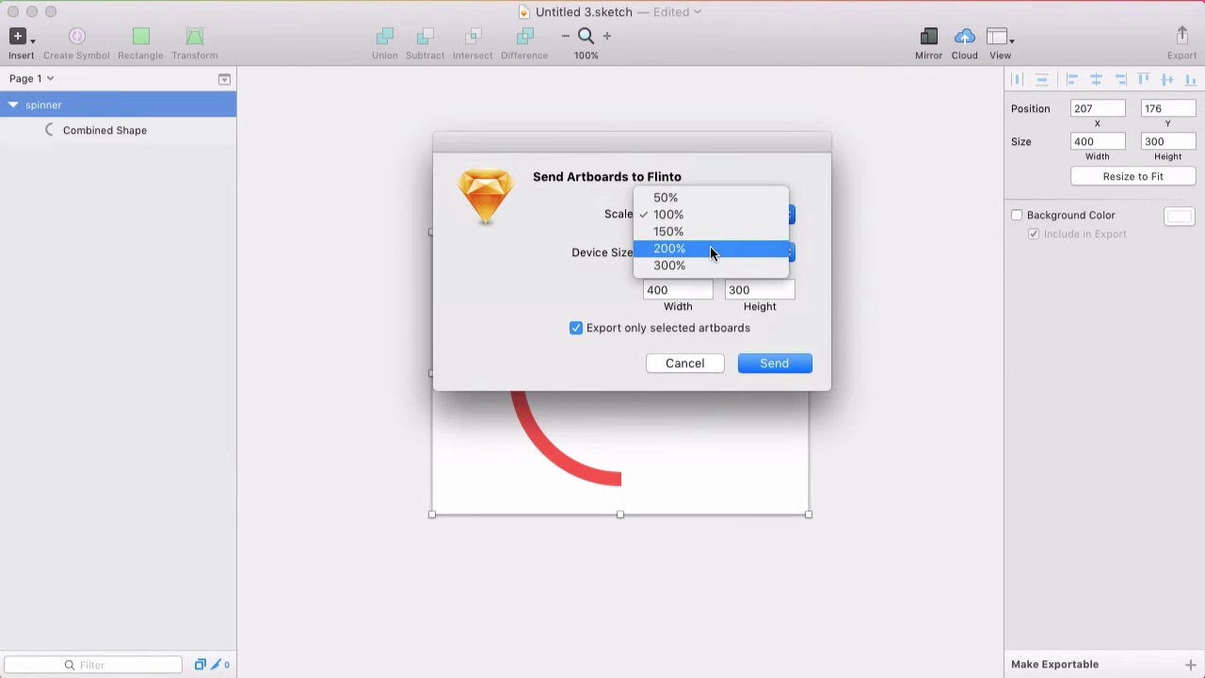
click(711, 252)
click(773, 363)
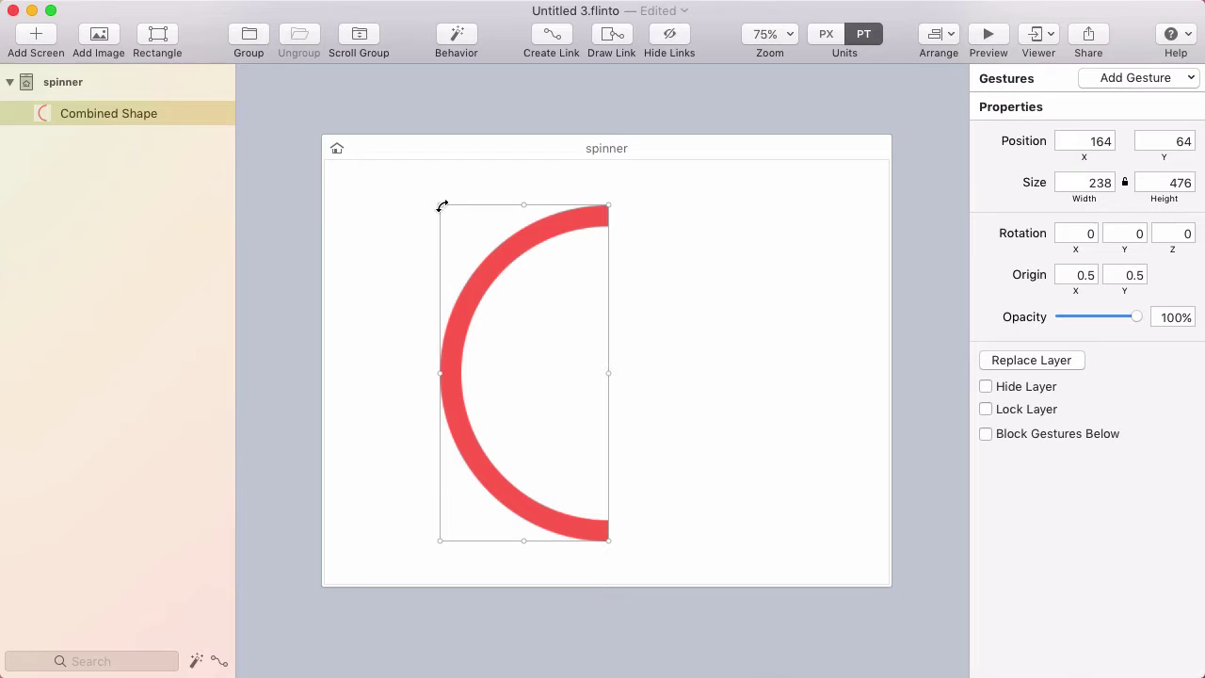
drag(442, 205, 557, 327)
click(1075, 273)
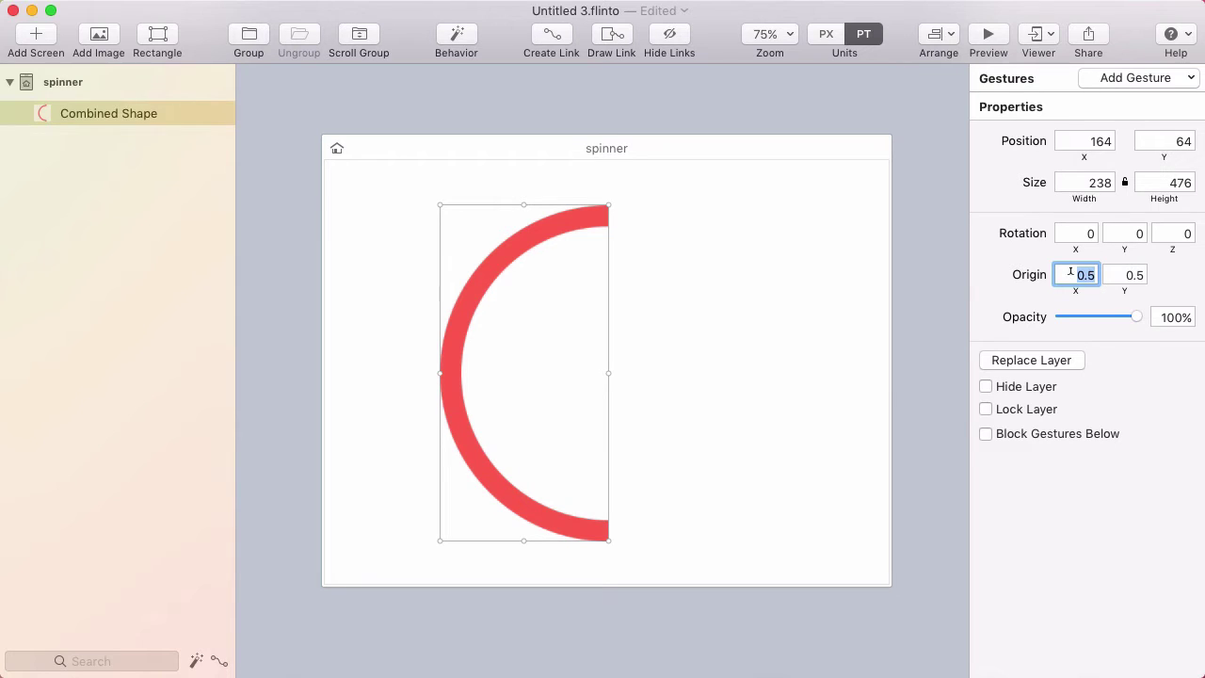
- Set the half-ring's Origin X to 1 so it pivots on the ring's centre
text(1)
key(Tab)
click(731, 244)
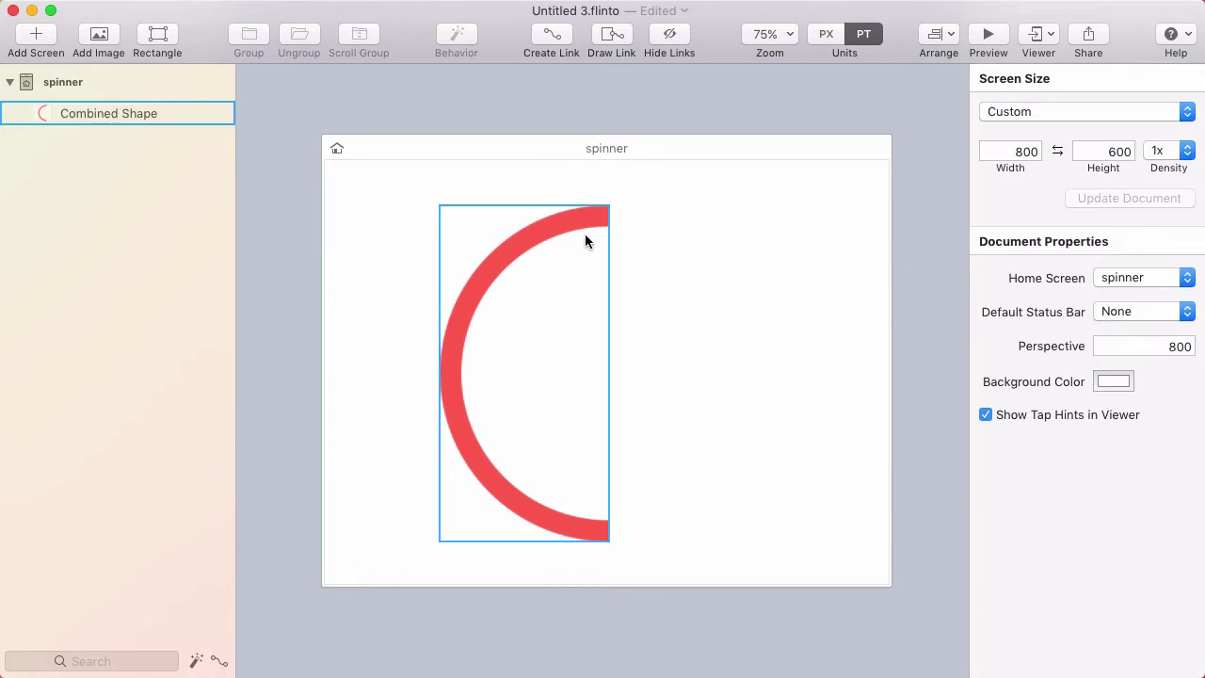
click(584, 242)
- Test-rotate the half-ring around the new pivot, then undo back to 0 rotation
drag(613, 202, 670, 344)
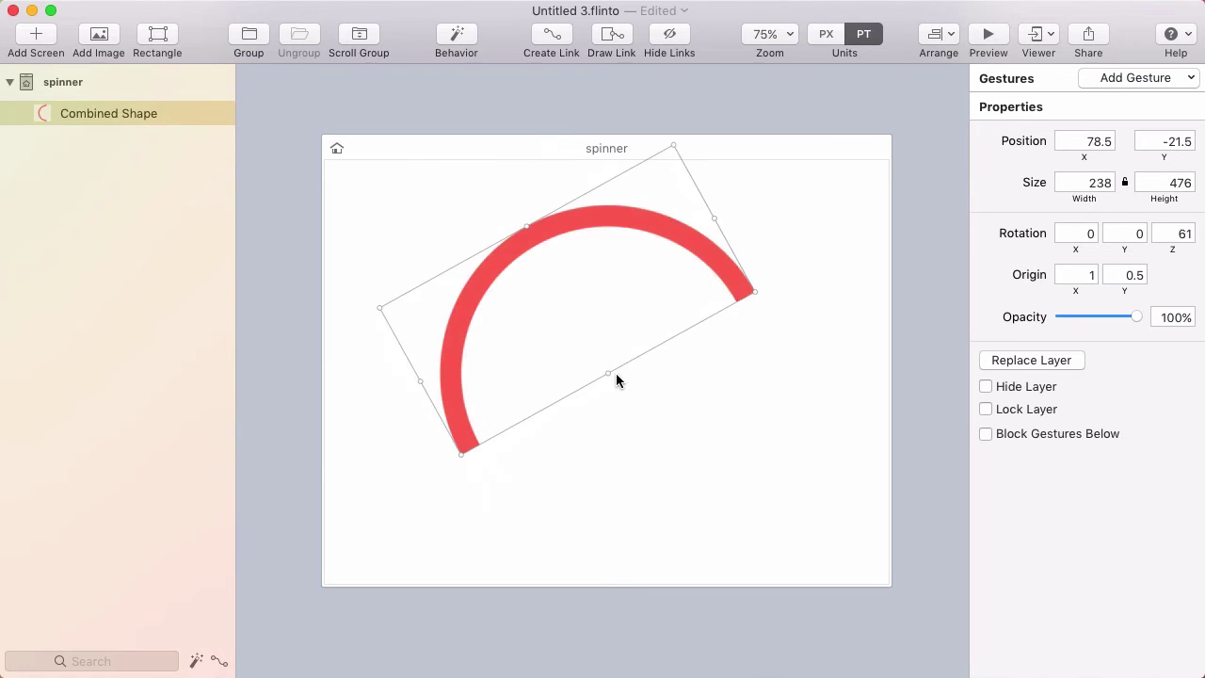
key(super+z)
drag(610, 203, 670, 352)
key(super+z)
click(729, 233)
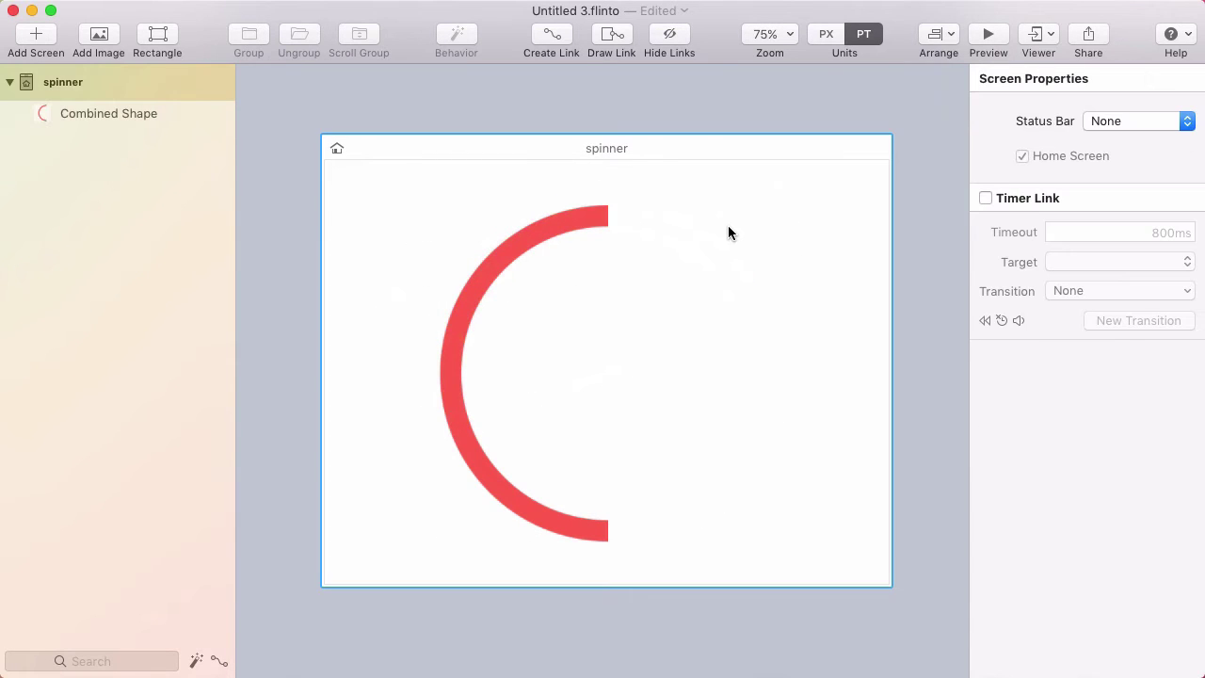
click(580, 219)
click(611, 217)
- Group the half-ring with Overflow Clip enabled and name the group 'left'
click(562, 224)
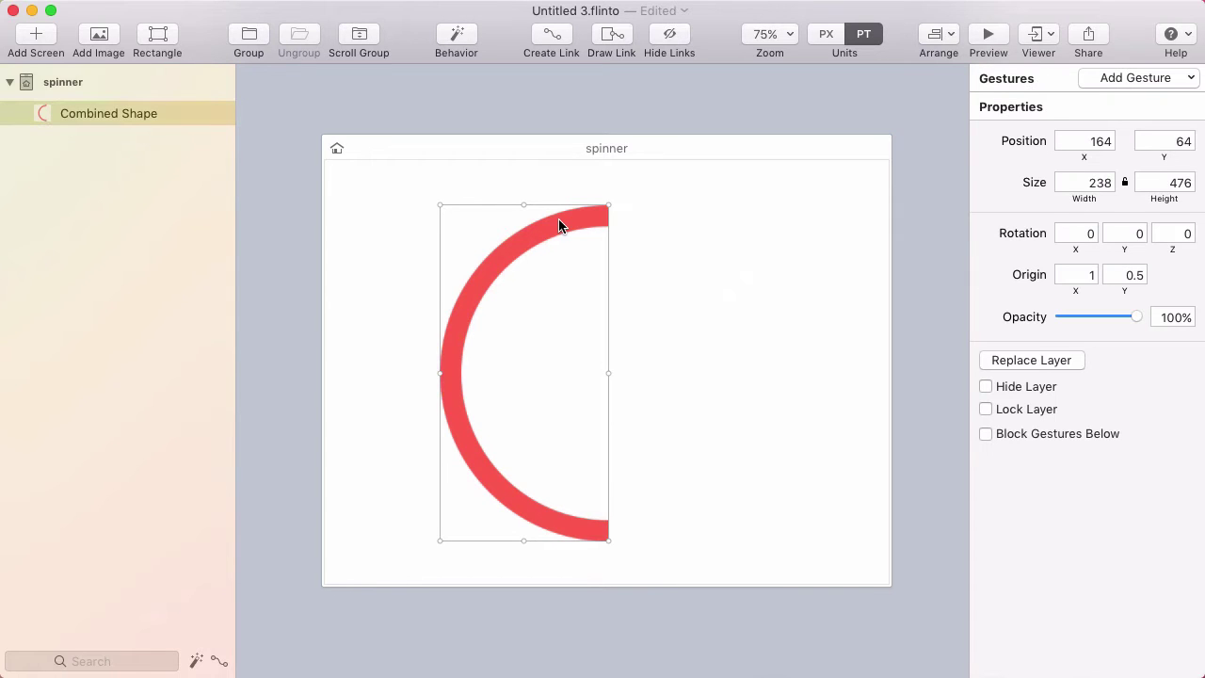
click(248, 39)
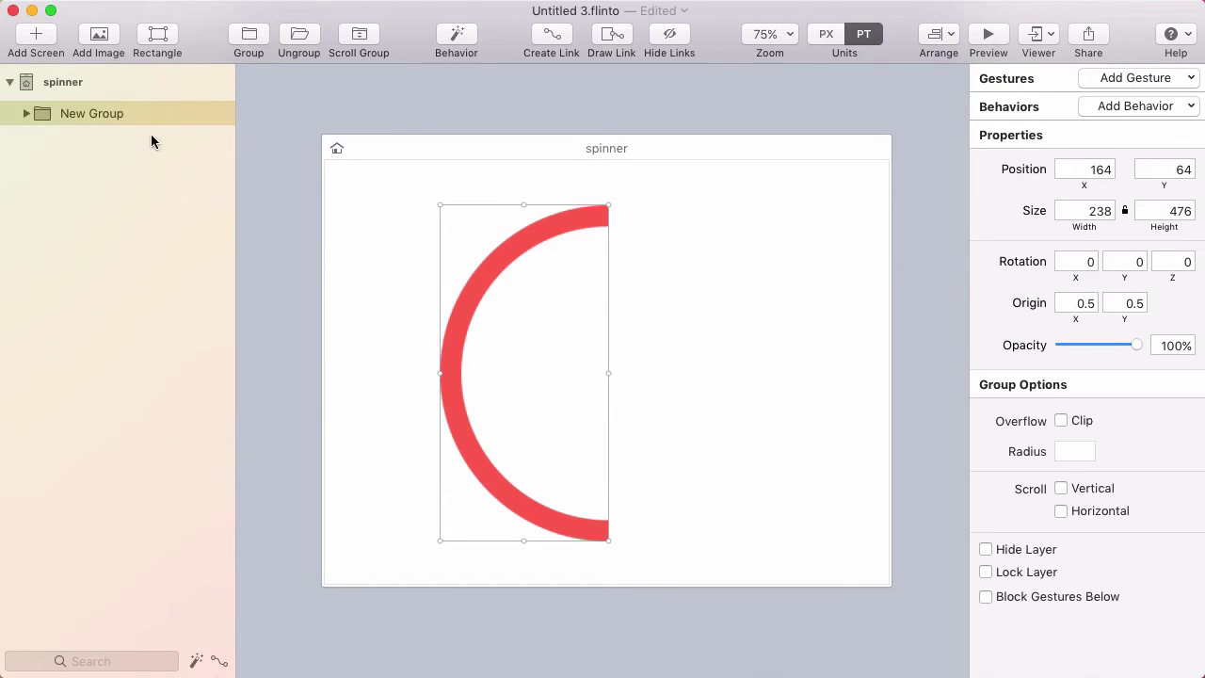
click(1061, 421)
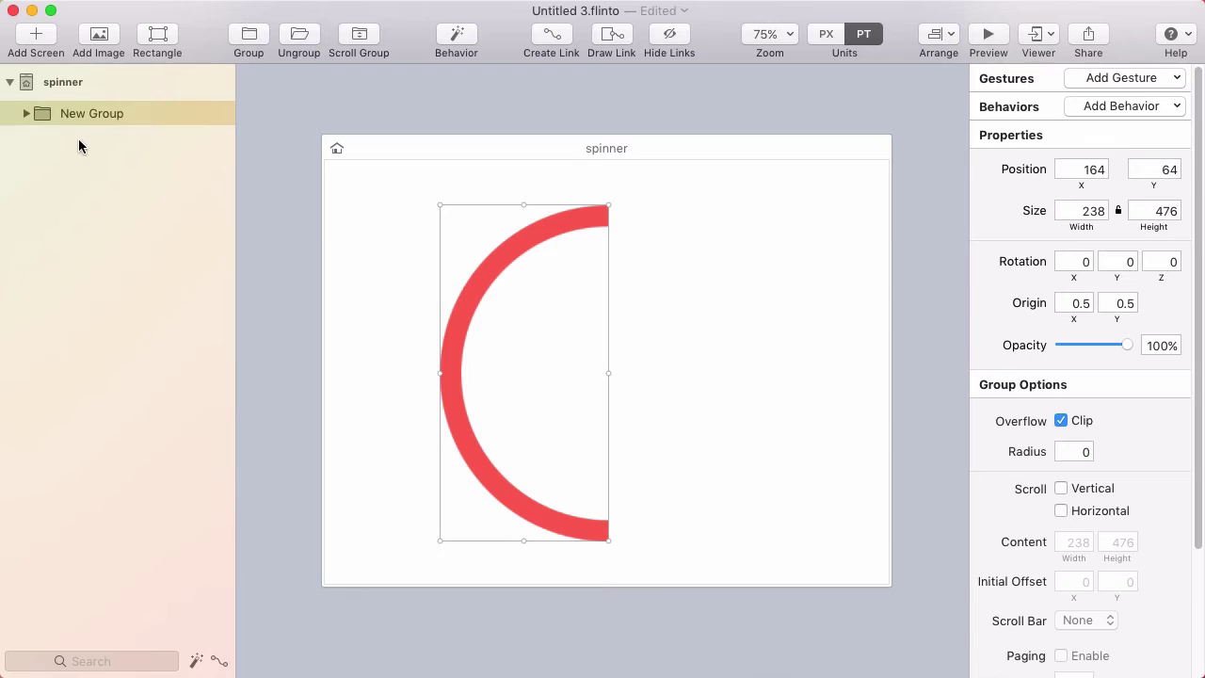
double_click(85, 114)
text(left)
key(Return)
- Set the left group's width to 238*2 (476), then narrow it from the left to X 402, W 238
drag(609, 373, 662, 373)
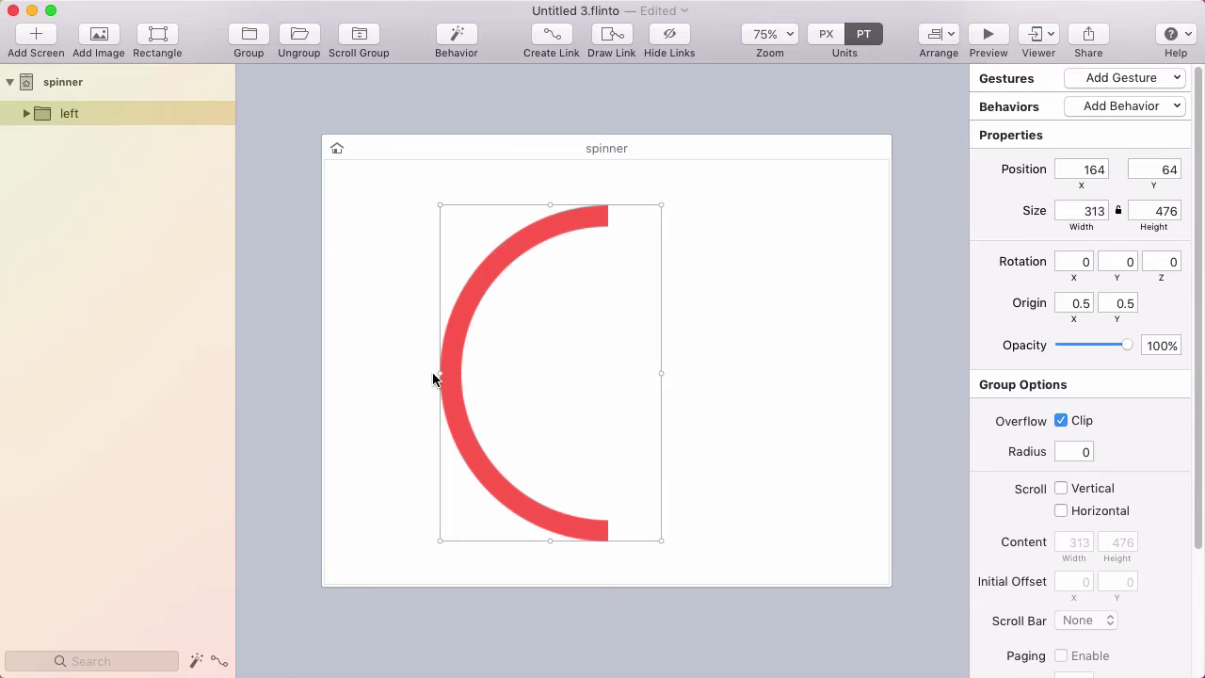
key(super+z)
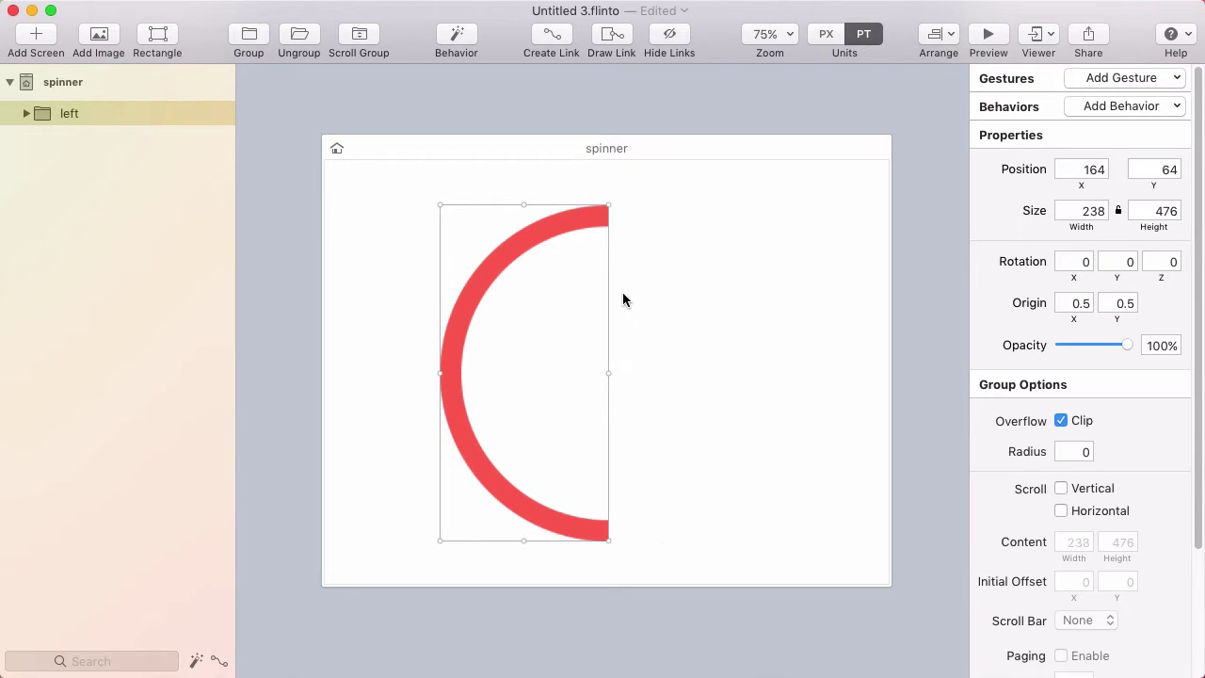
click(1073, 206)
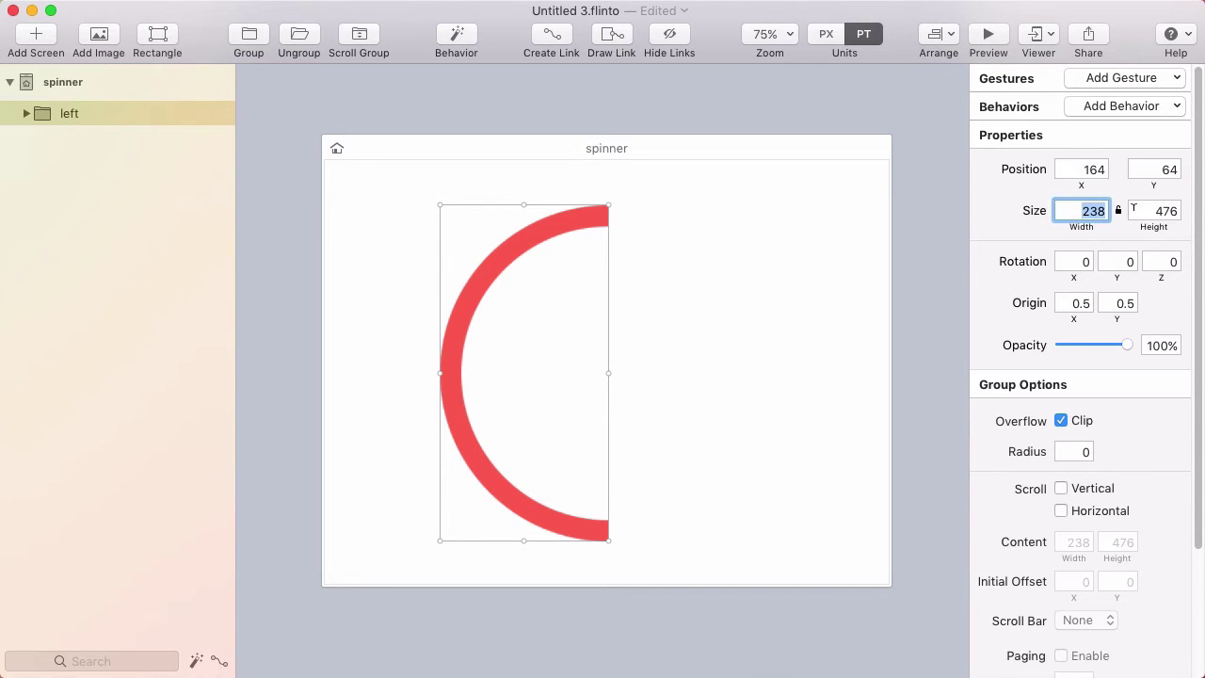
click(611, 374)
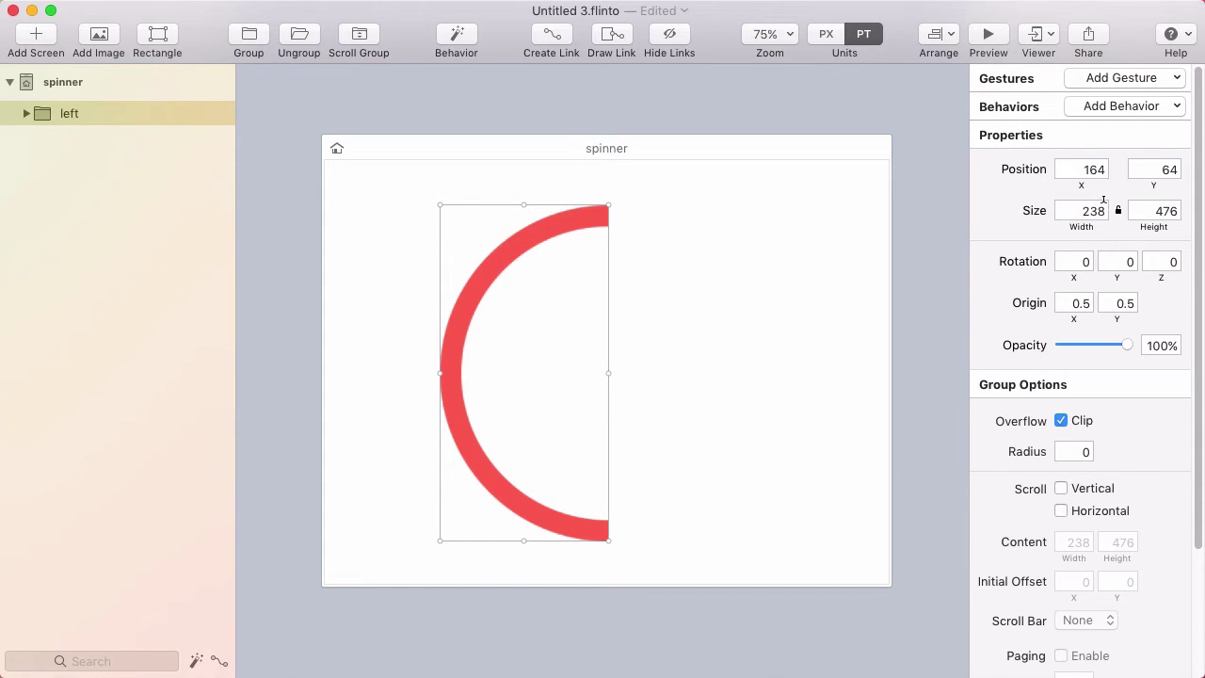
drag(1107, 209, 1101, 207)
key(Right)
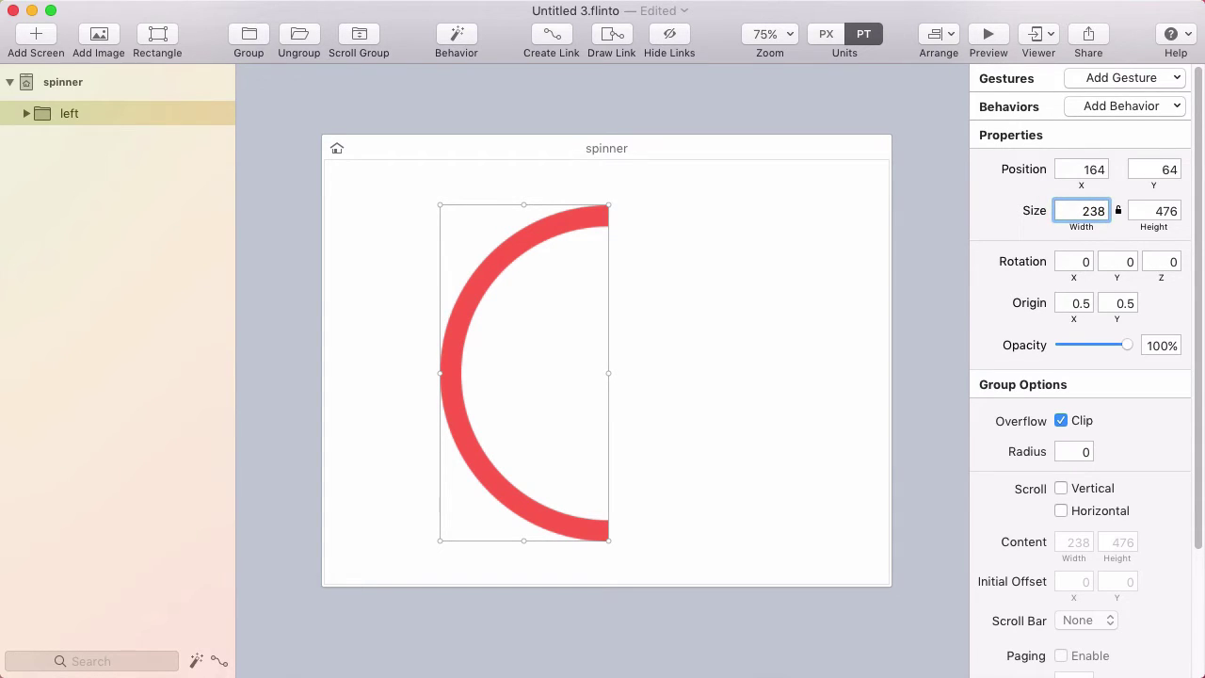
text(*2)
key(Tab)
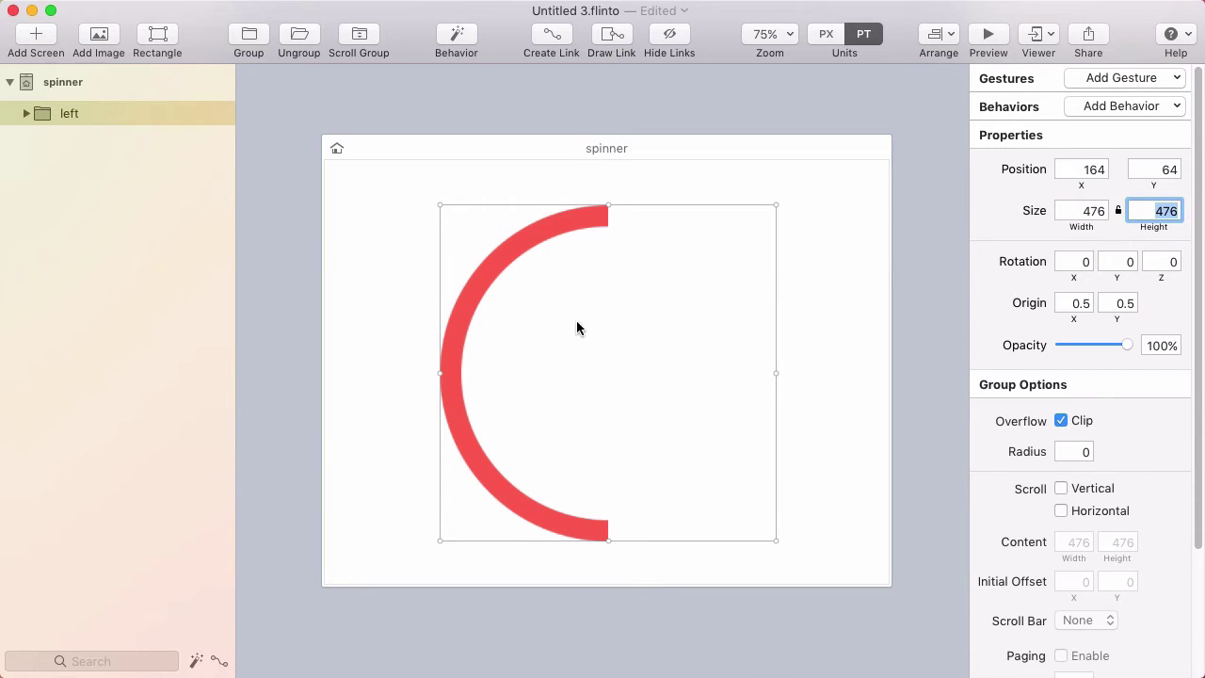
drag(440, 374, 608, 368)
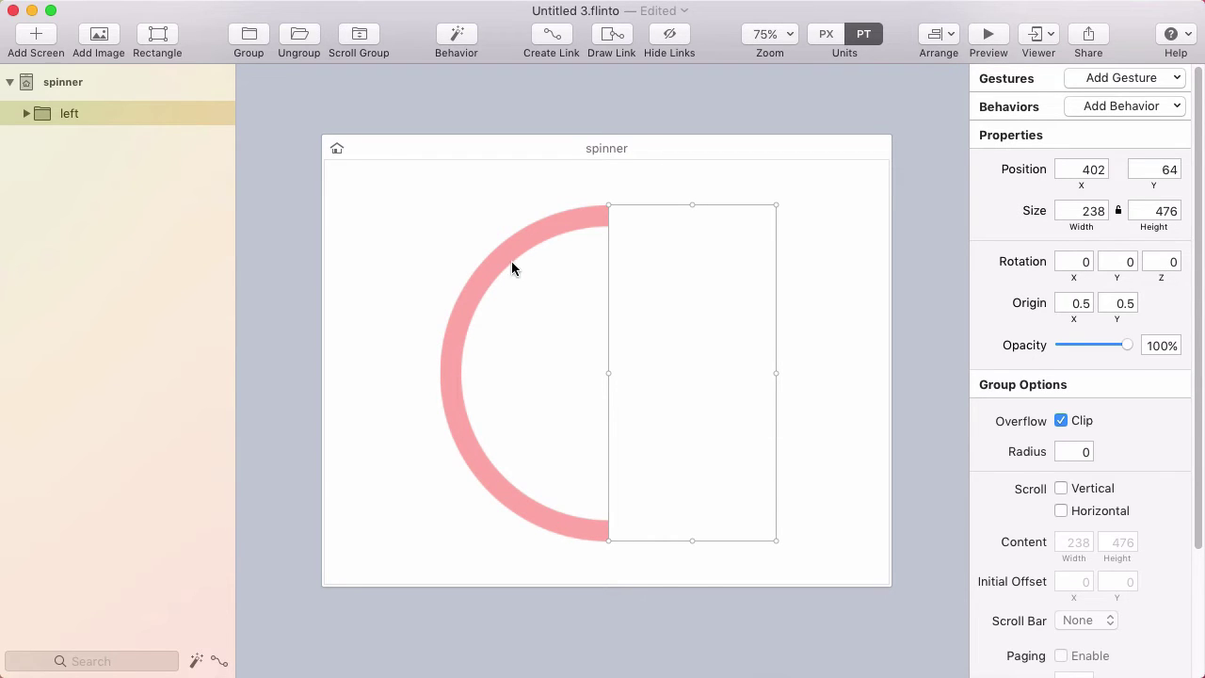
- Test-rotate the arc inside the left group, then undo so it stays at 0 rotation
click(608, 181)
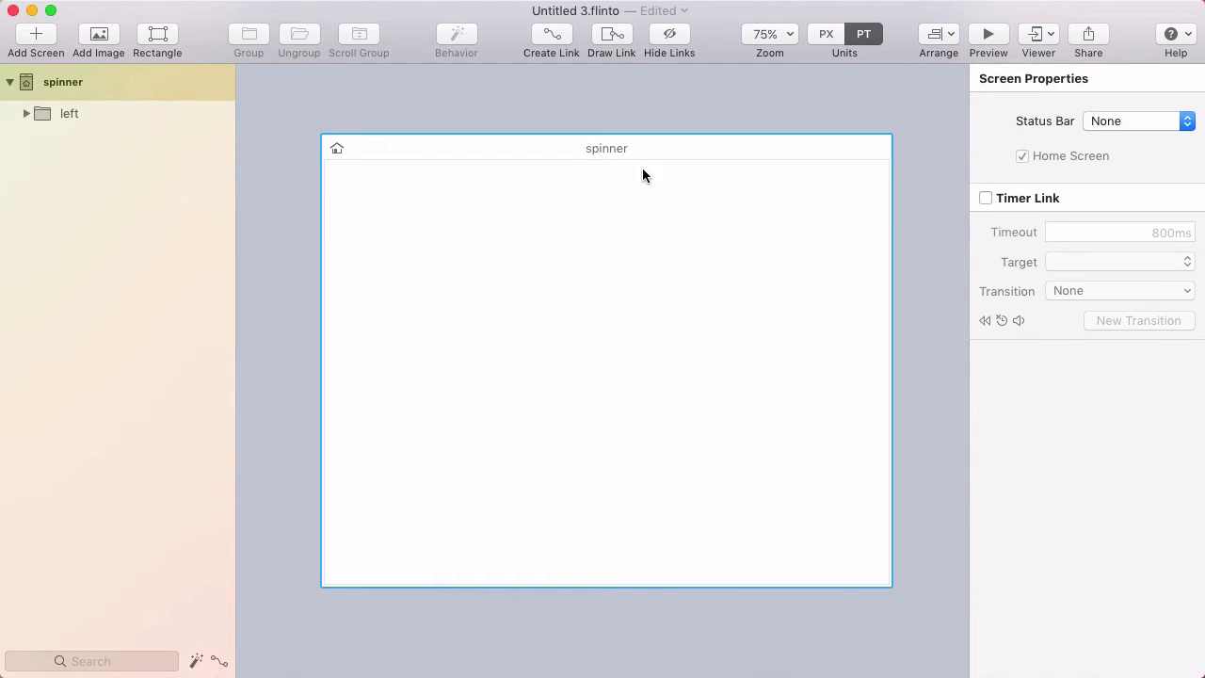
click(675, 262)
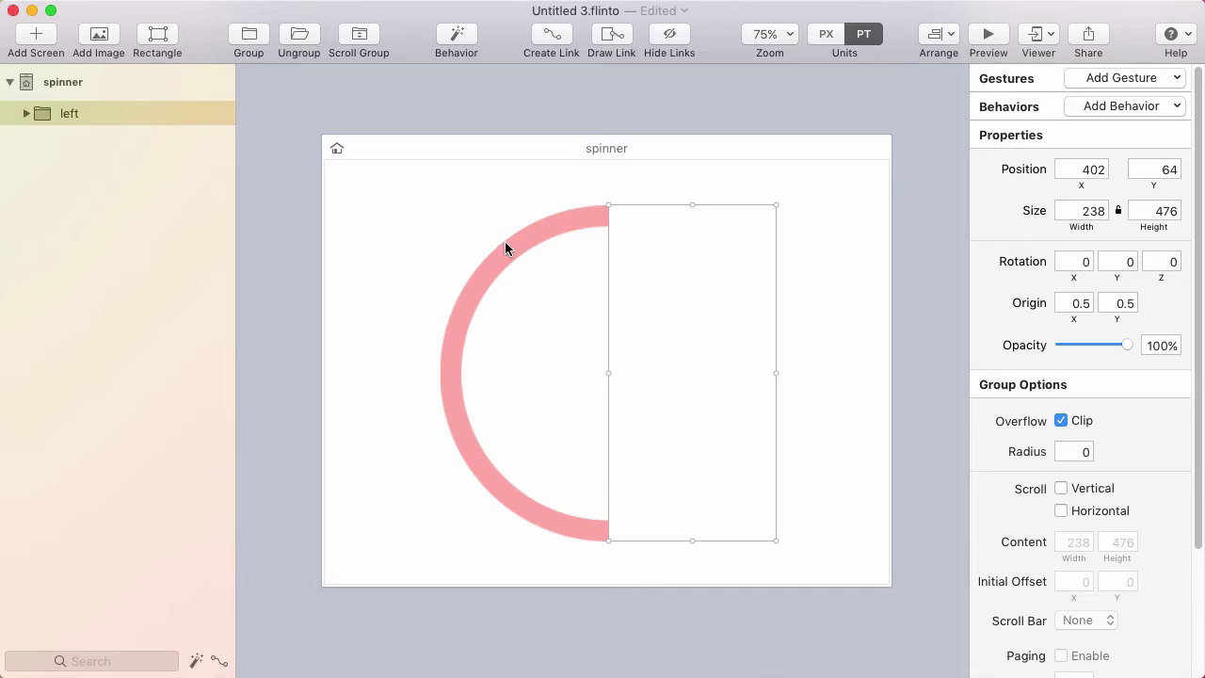
click(25, 113)
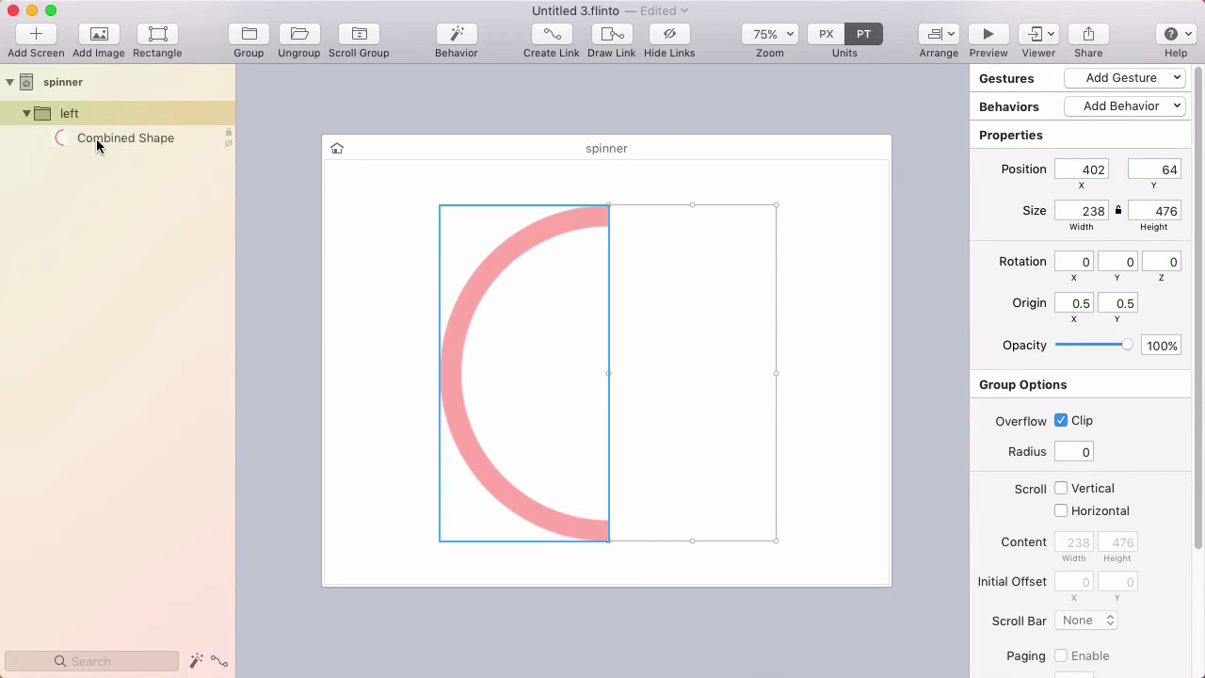
click(100, 139)
drag(441, 205, 811, 177)
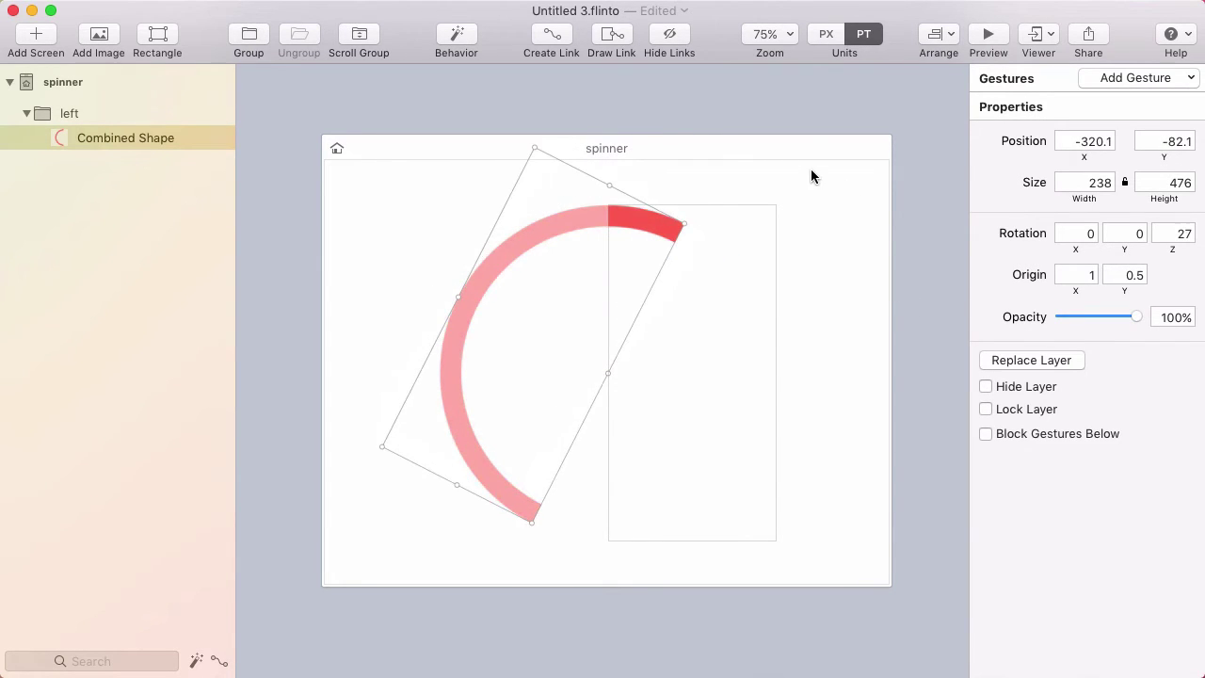
key(super+z)
key(super+z)
click(29, 110)
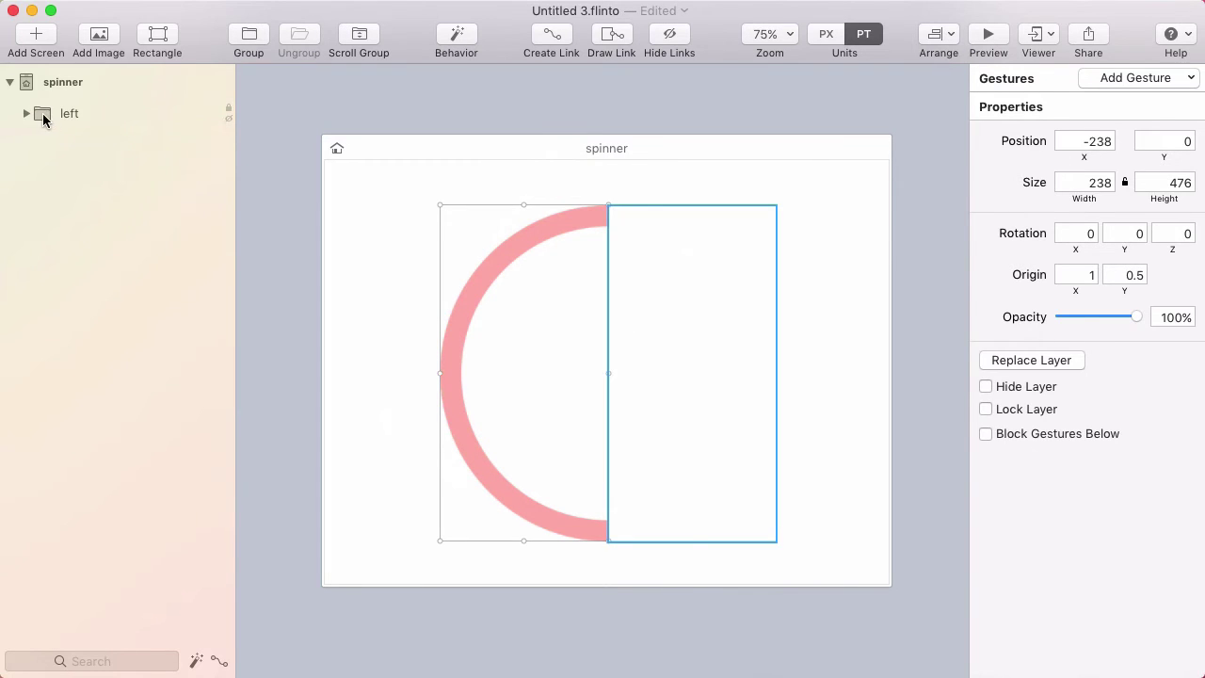
click(42, 113)
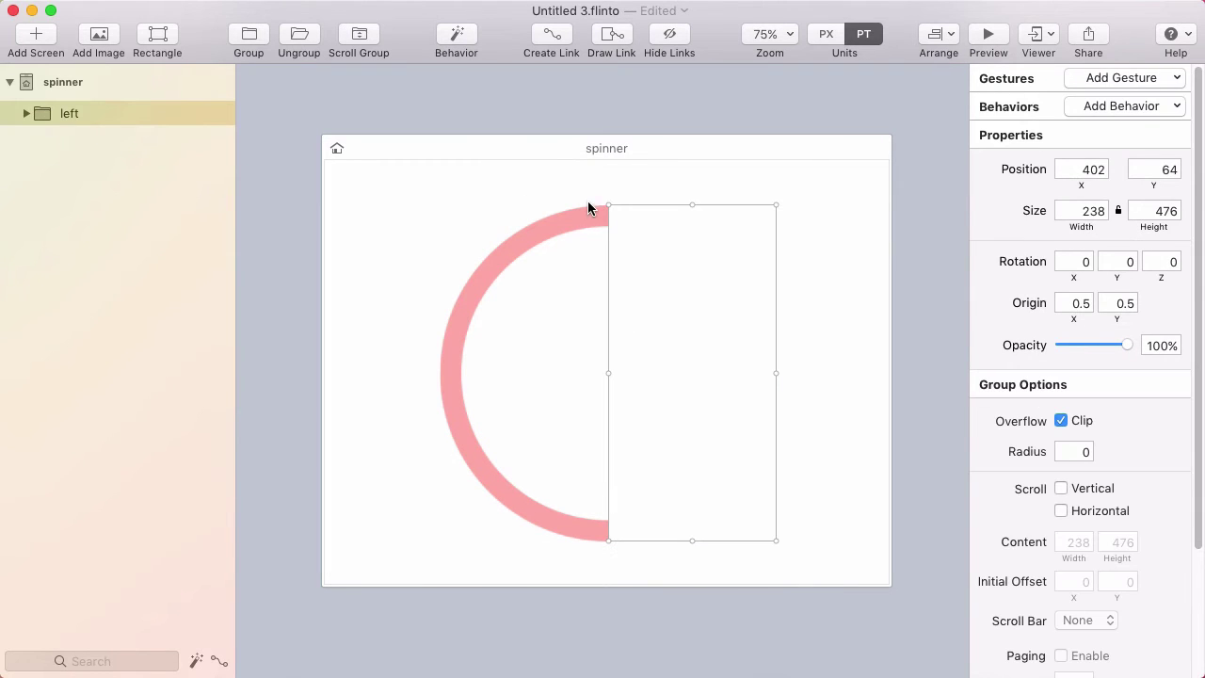
- Duplicate the left group, resize the copy to X 164, W 238, and name it 'right'
right_click(42, 113)
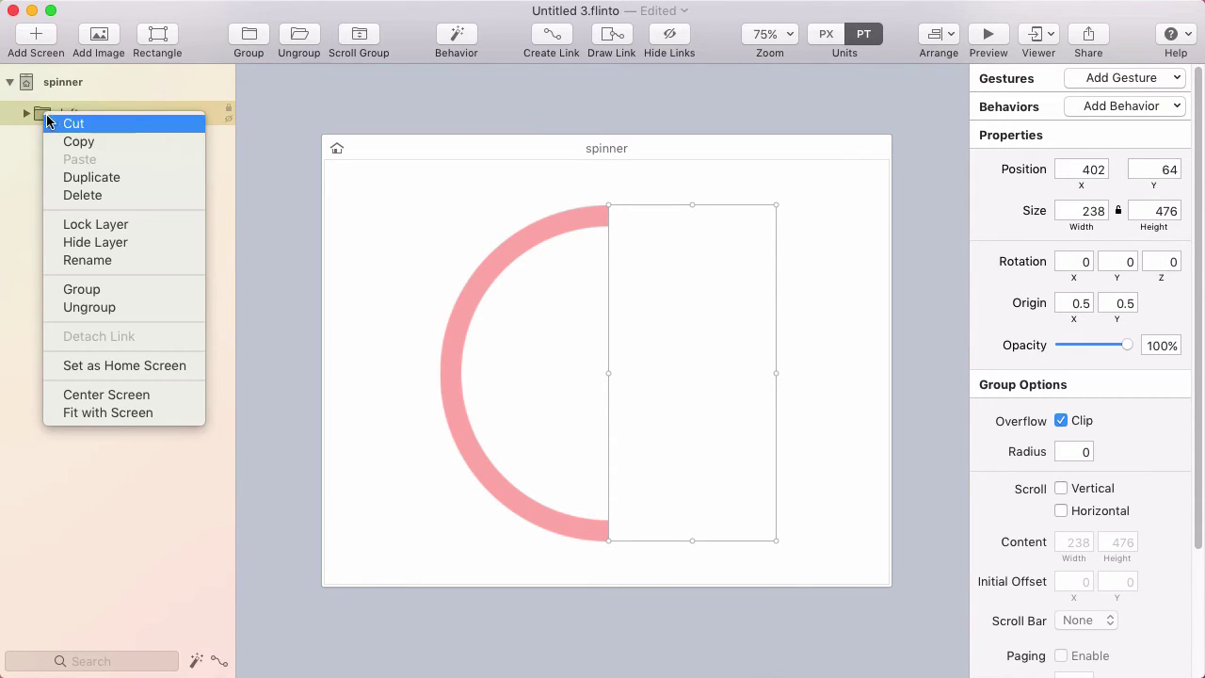
click(96, 177)
drag(610, 373, 445, 375)
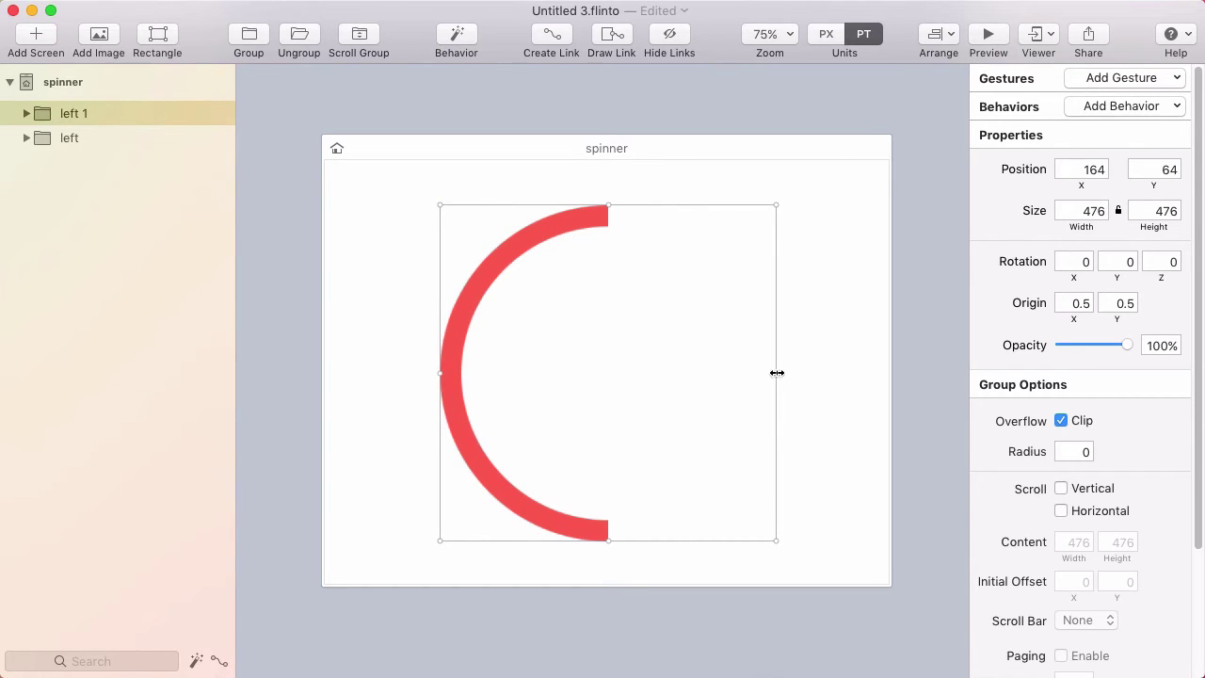
drag(777, 373, 608, 371)
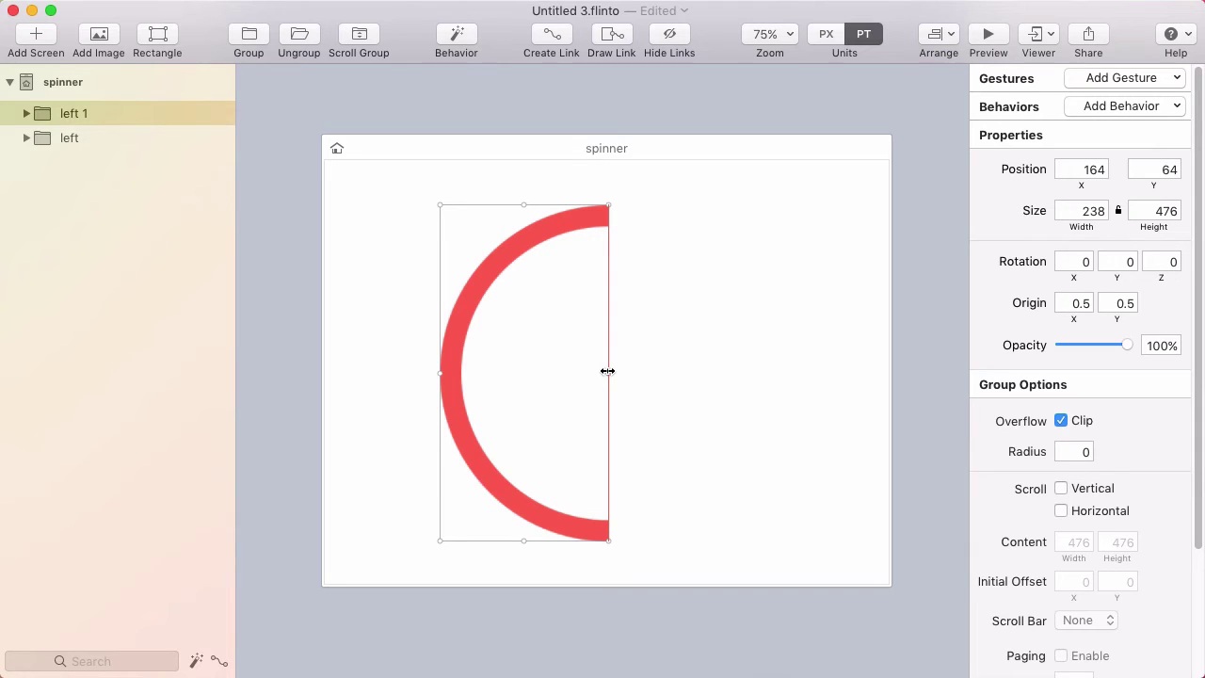
double_click(71, 113)
text(ri)
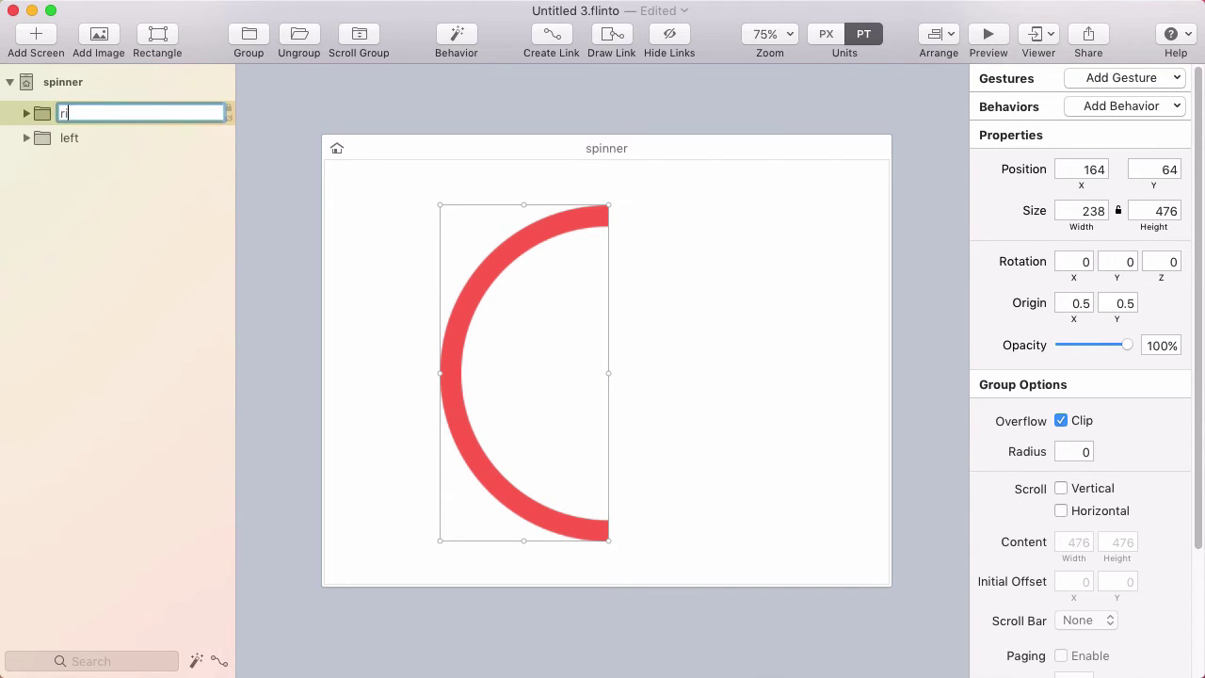
text(ght)
key(Return)
- Rotate the curve inside the right group 180° onto the right side
click(26, 113)
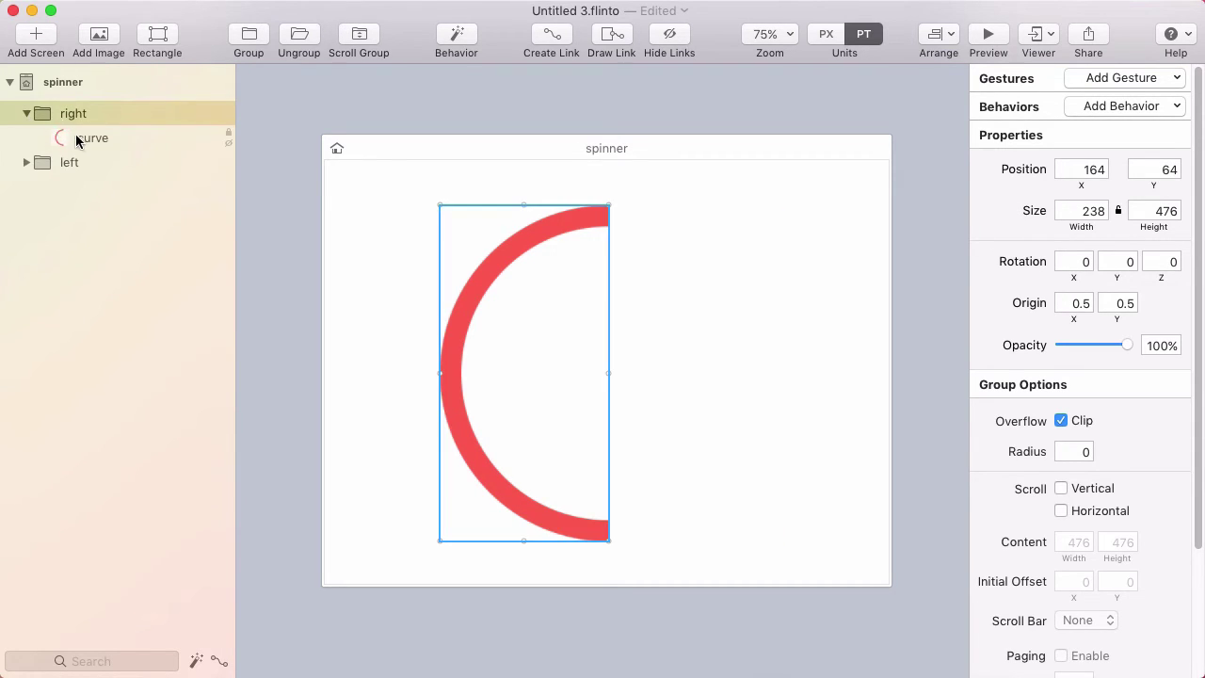
click(83, 139)
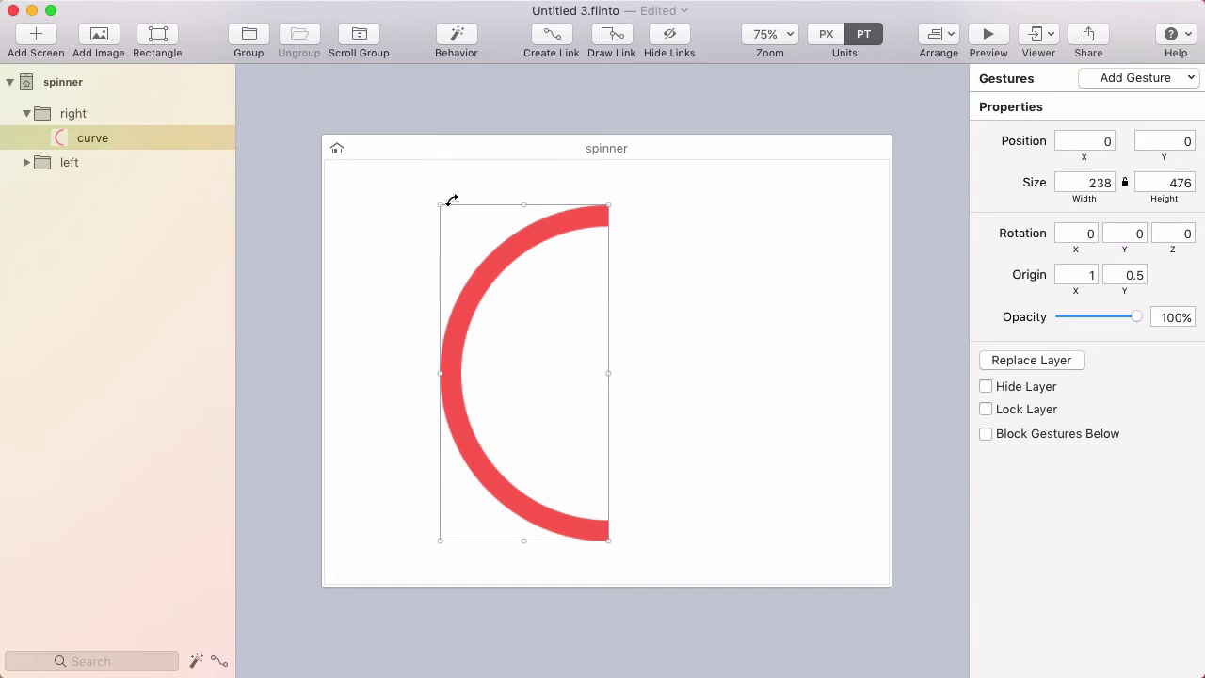
drag(450, 197, 724, 460)
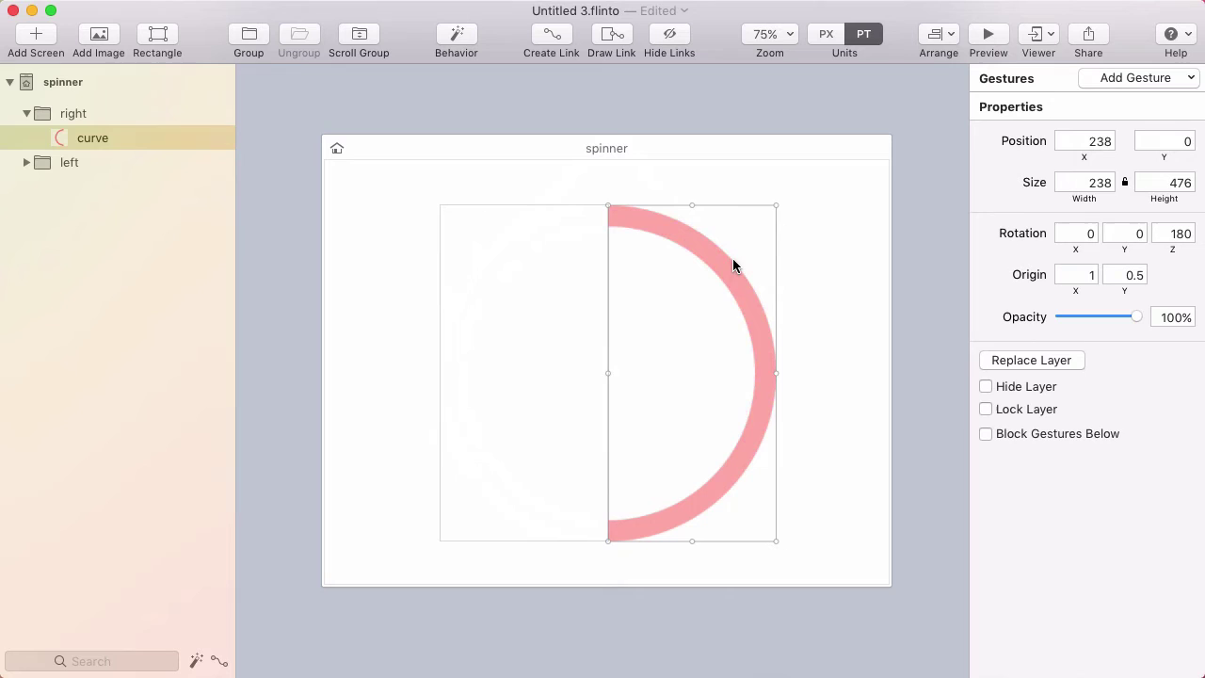
click(618, 174)
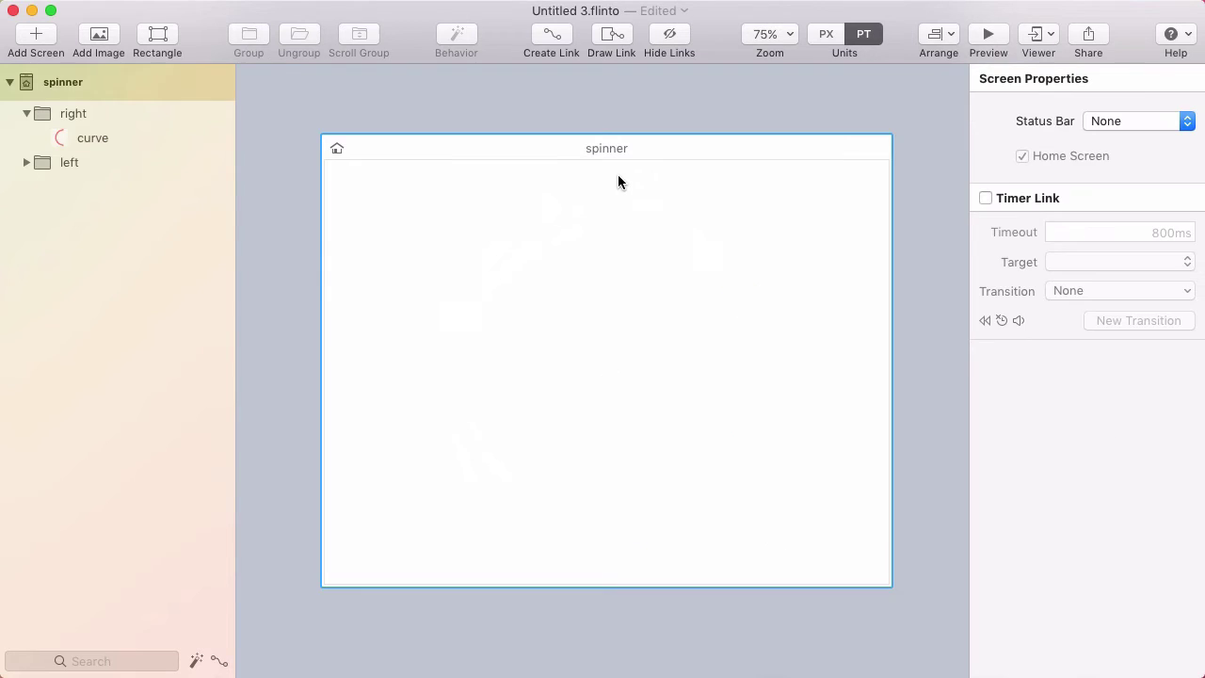
click(81, 112)
click(77, 163)
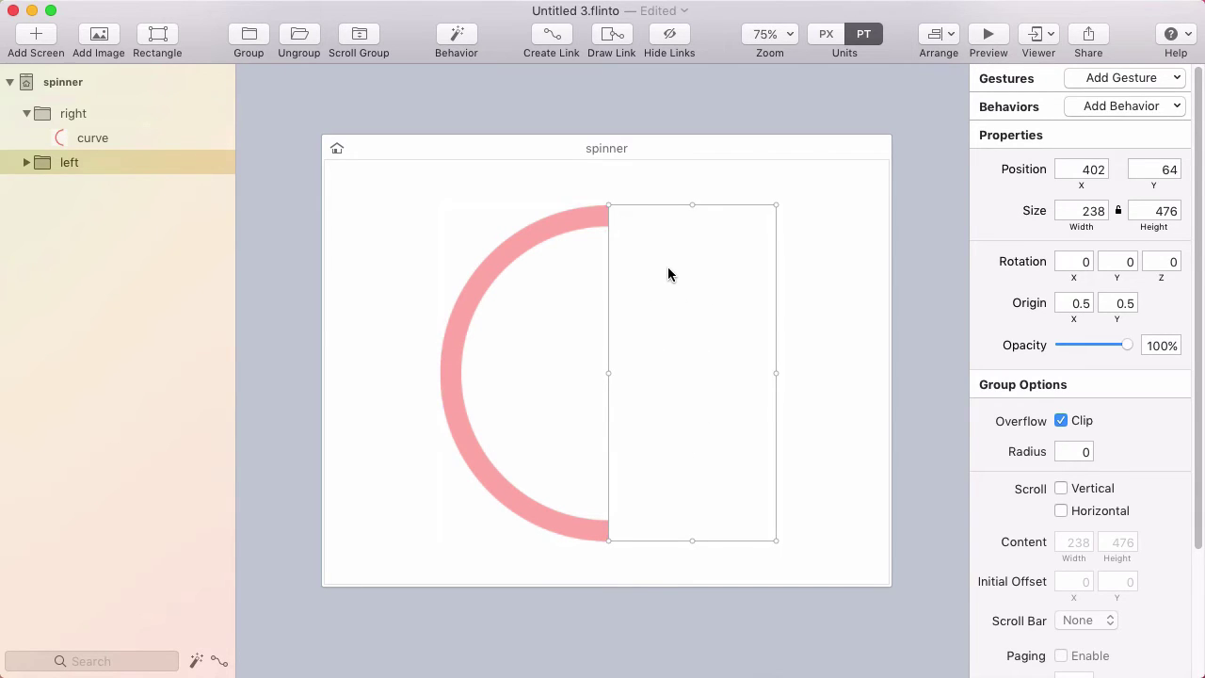
click(66, 113)
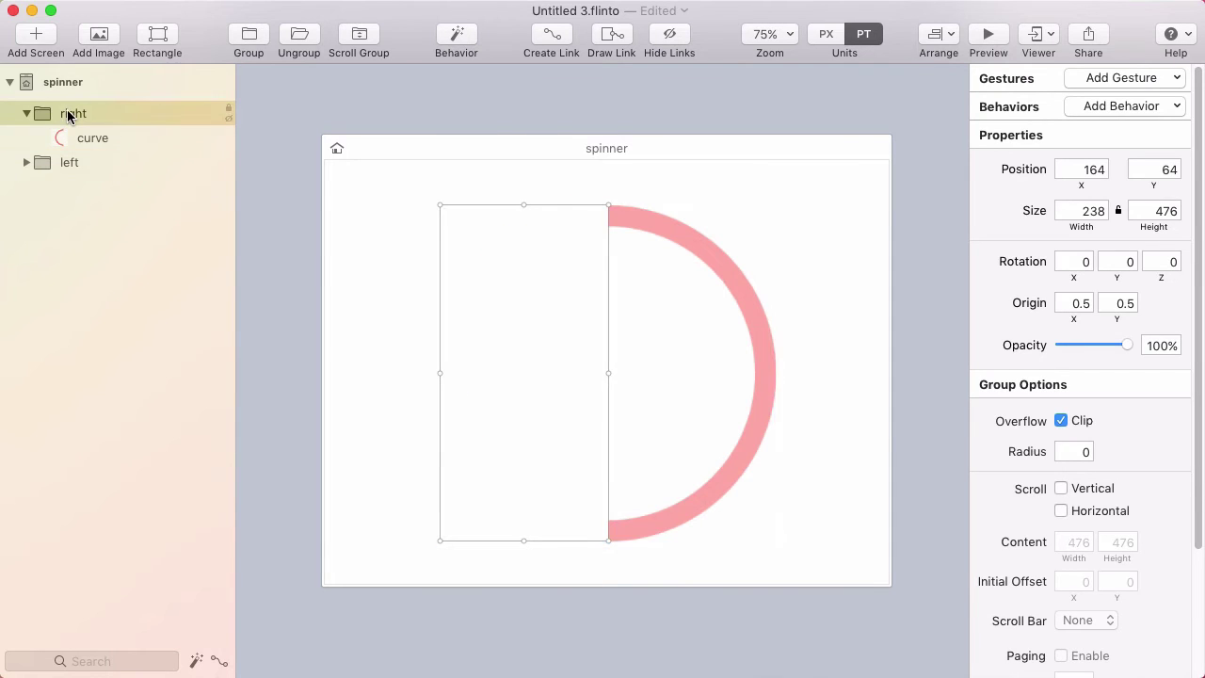
- Group the right and left clipping groups as 'progress' and open the Behavior Designer
drag(457, 169, 675, 273)
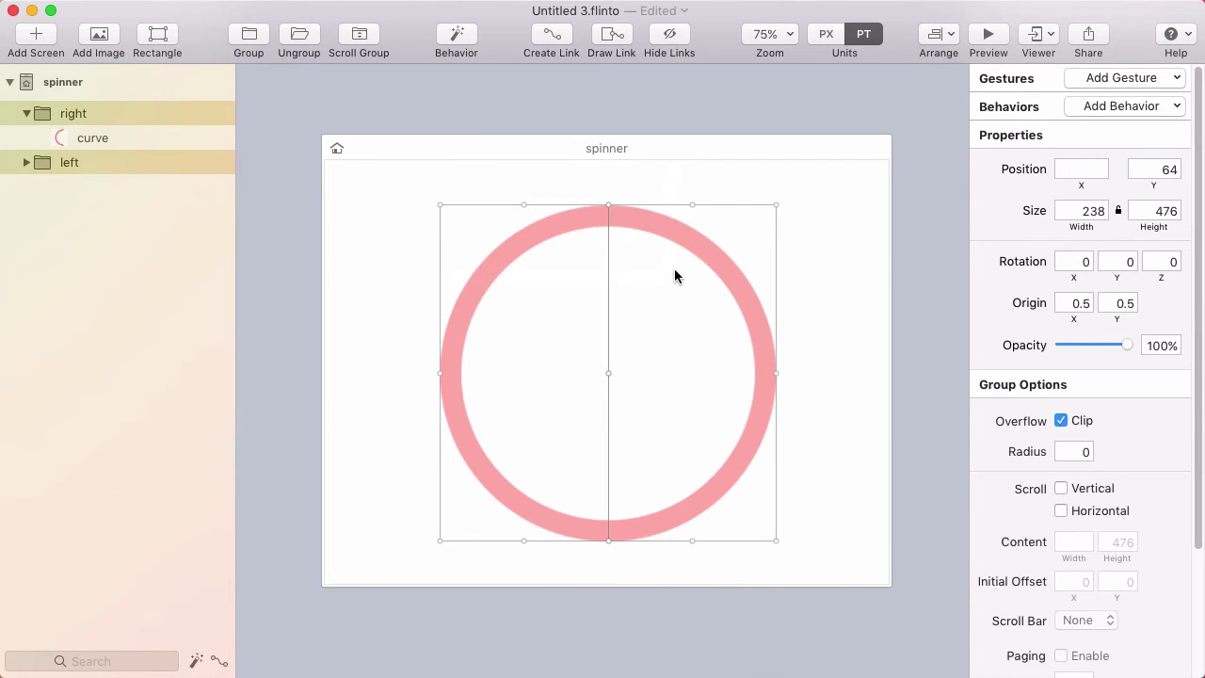
click(251, 36)
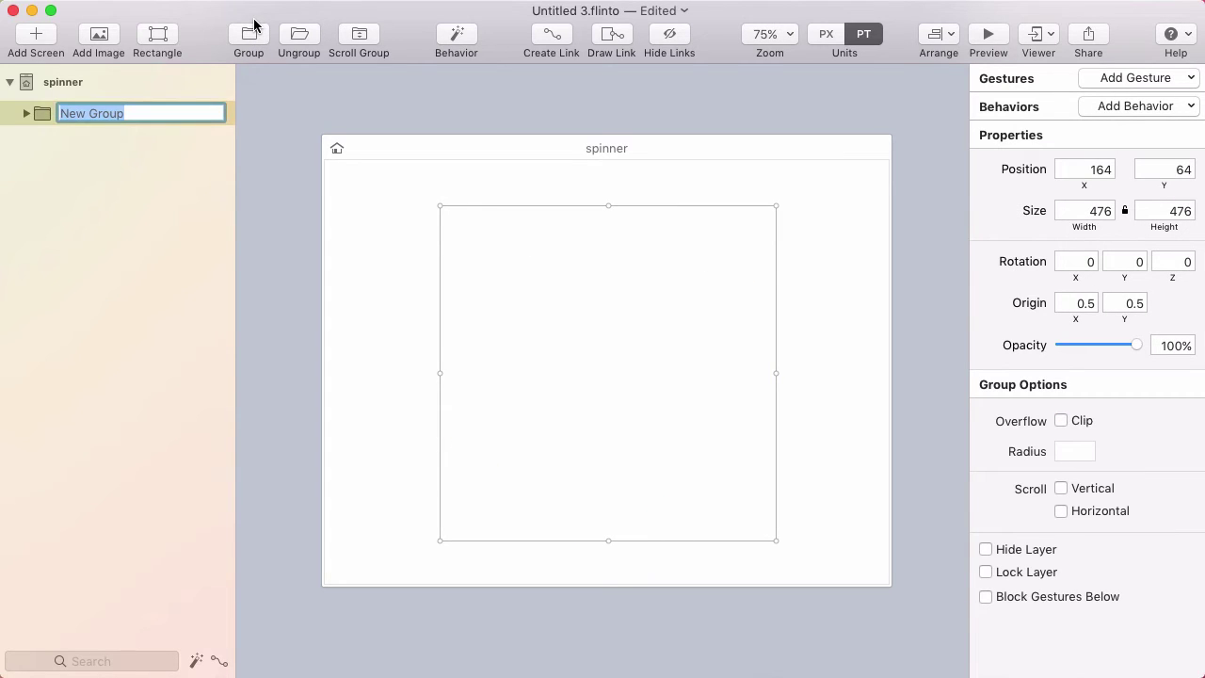
text(progress)
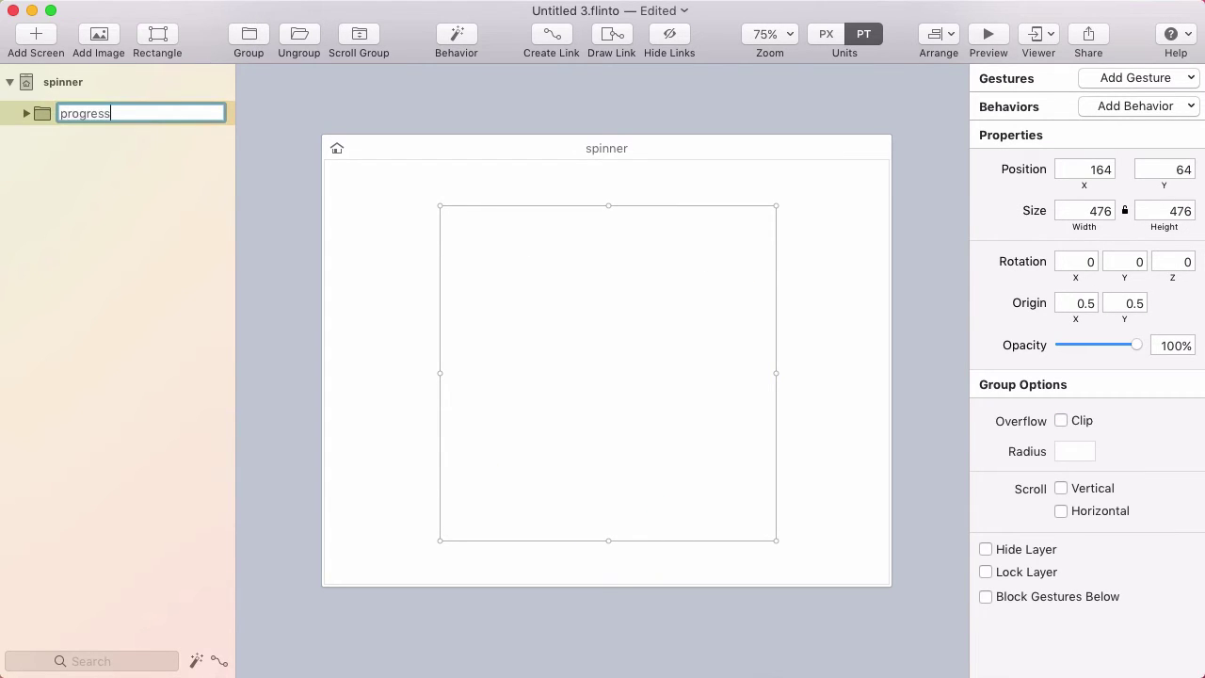
key(Return)
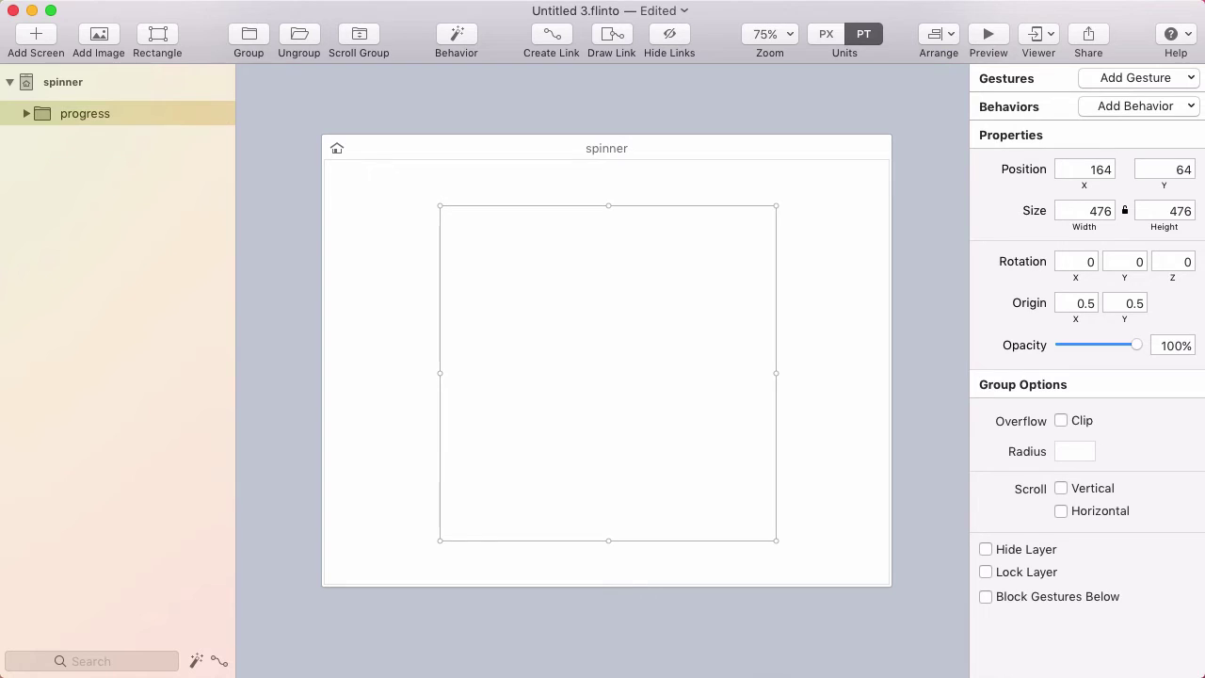
click(459, 37)
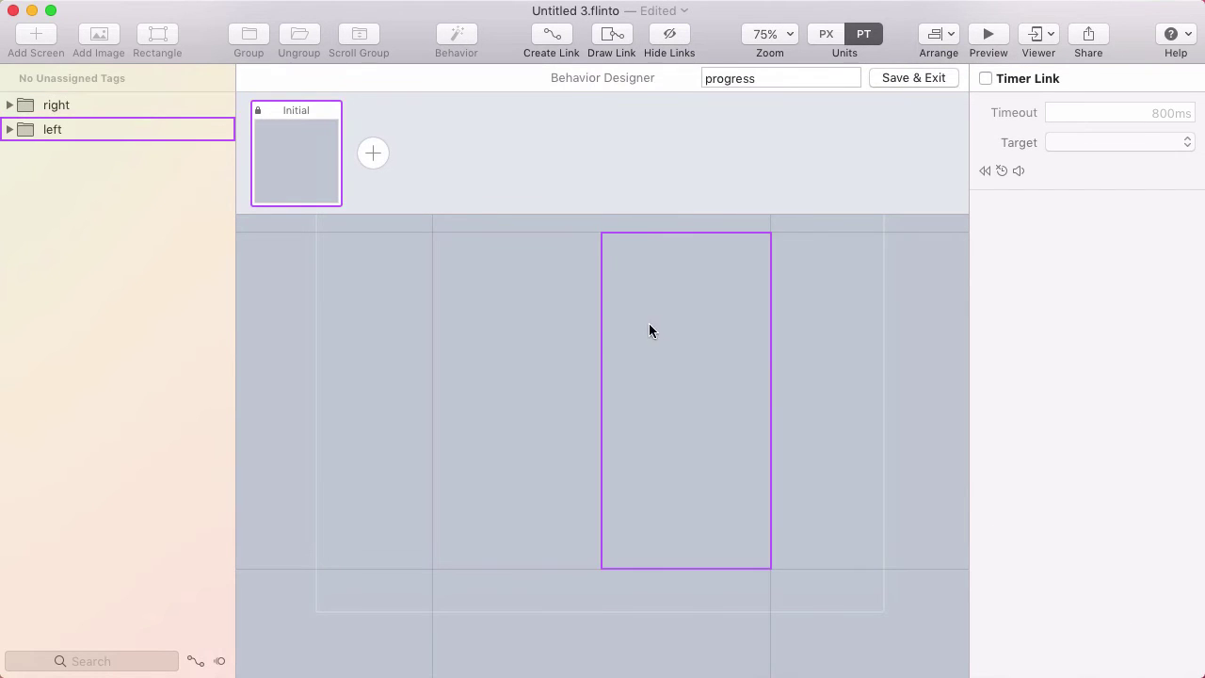
- Add a second behavior state named 'Complete'
click(372, 154)
double_click(389, 109)
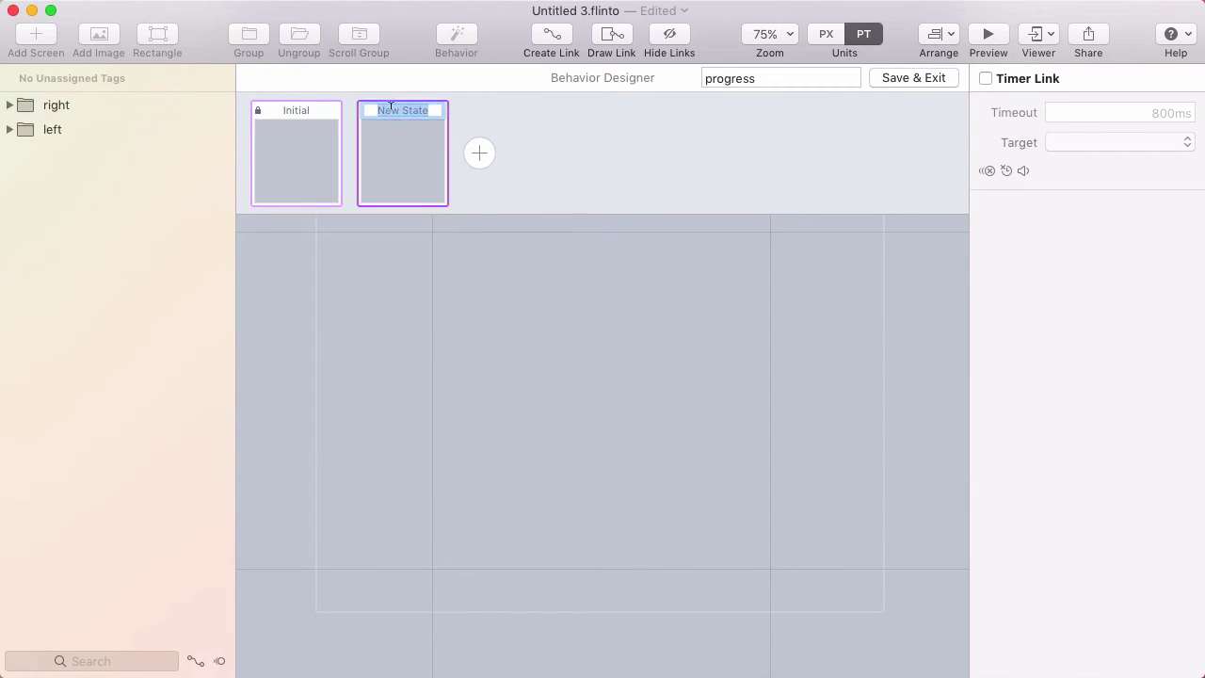
text(Complete)
key(Return)
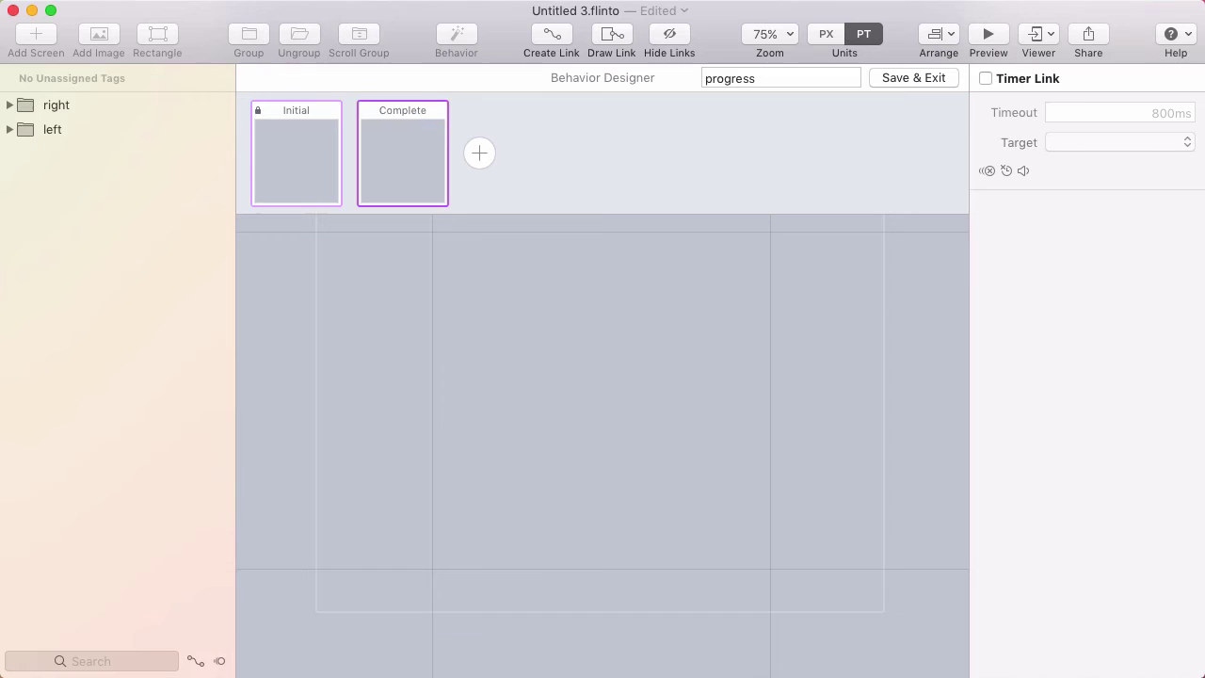
- Rotate the left group's curve to 180° Z in the Complete state
click(28, 109)
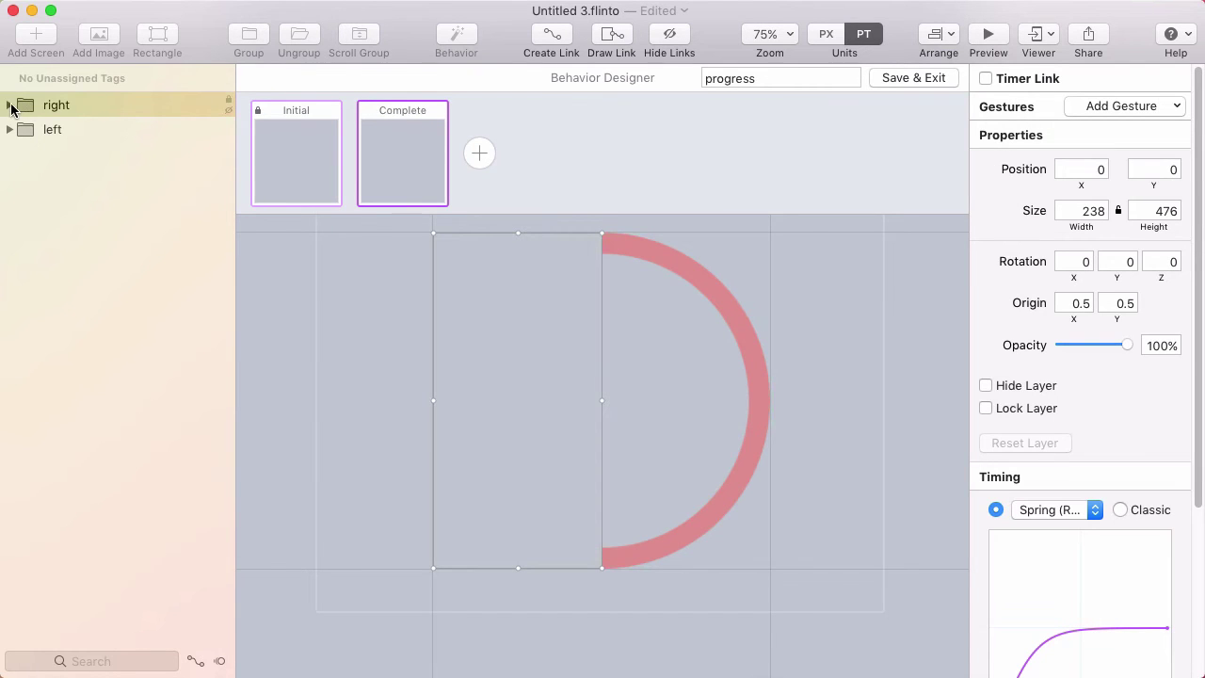
click(9, 104)
click(10, 155)
click(78, 178)
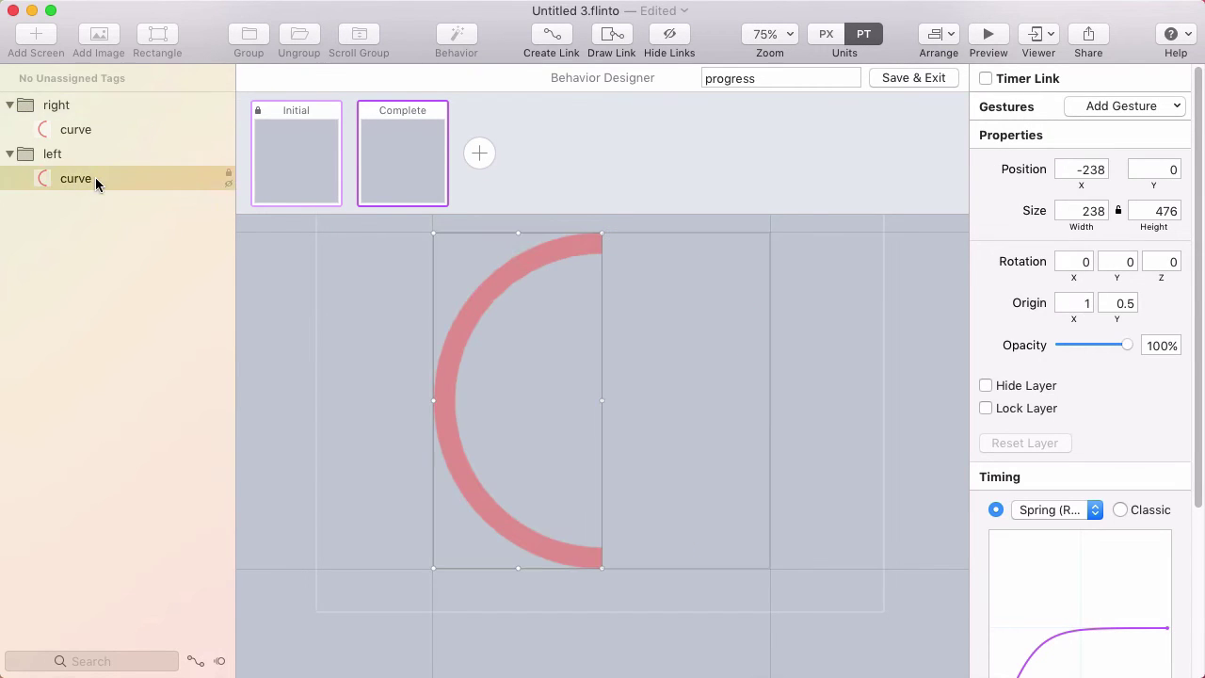
drag(435, 233, 689, 574)
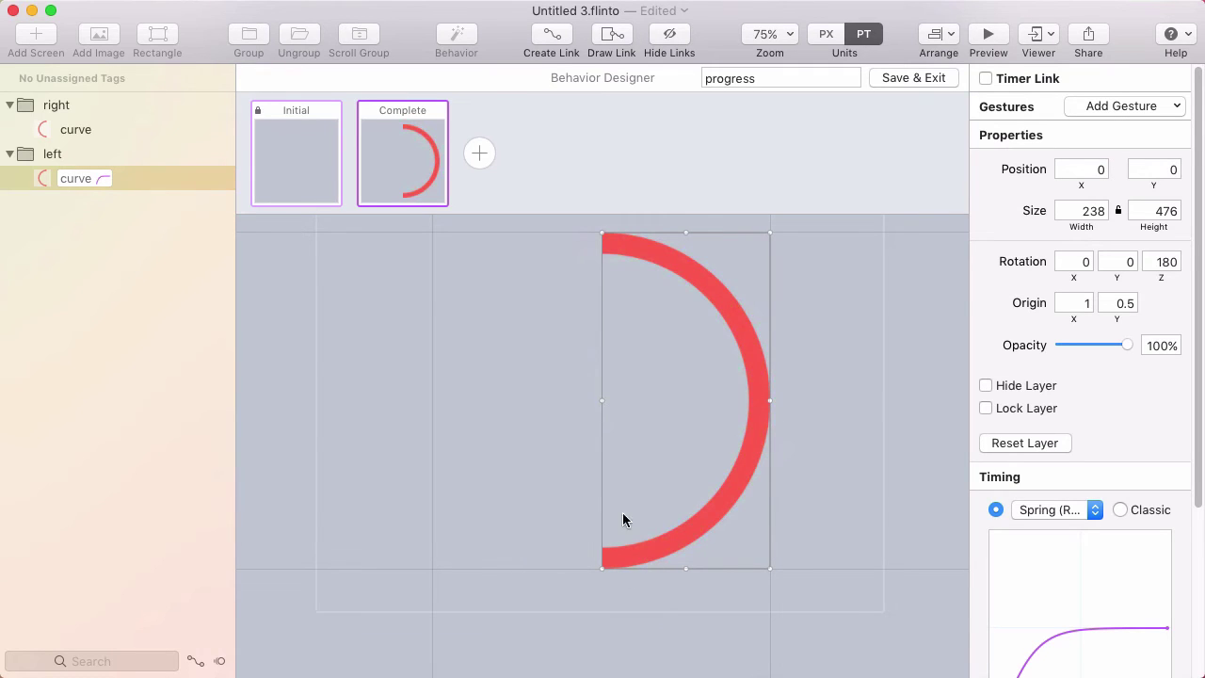
- Give the left curve's transition Classic linear timing with a 1000 ms duration
scroll(1097, 462, down, 5)
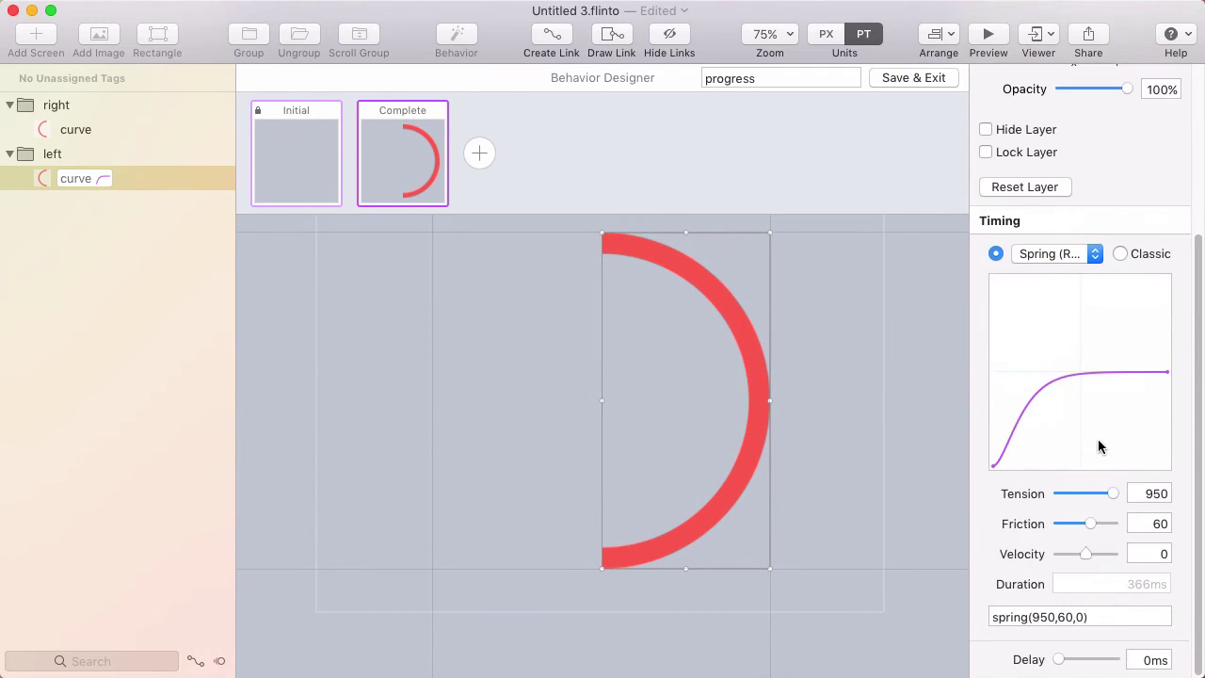
click(1121, 254)
click(998, 559)
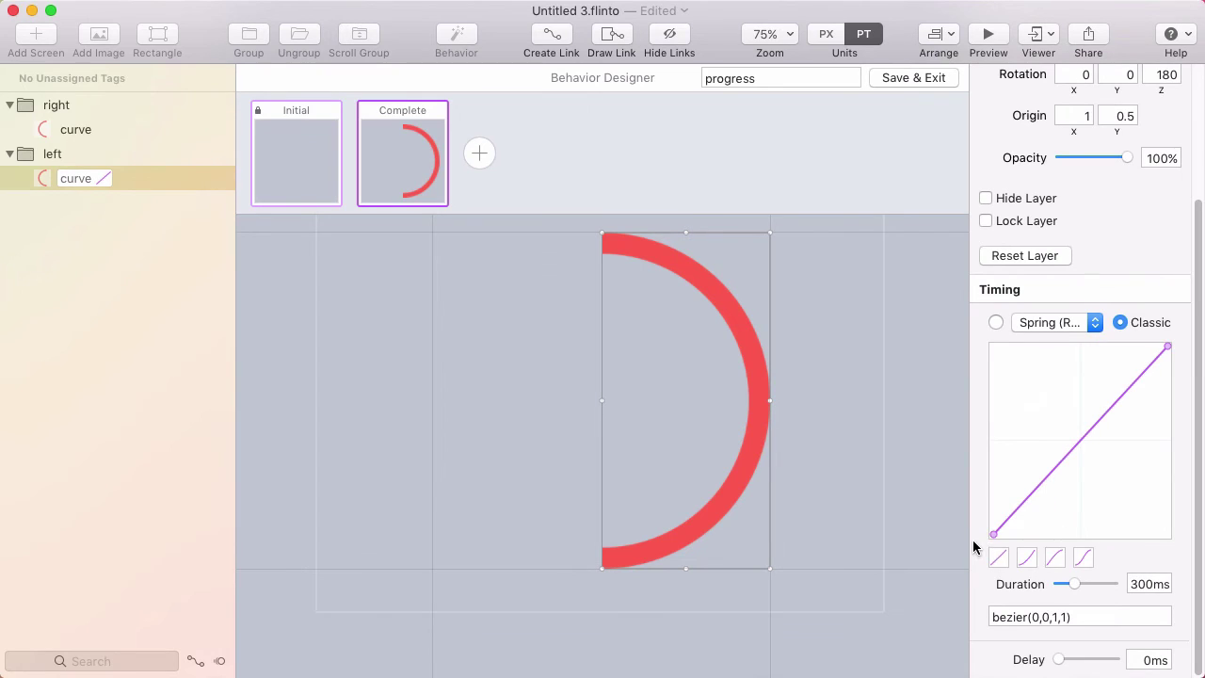
drag(1077, 584, 1117, 587)
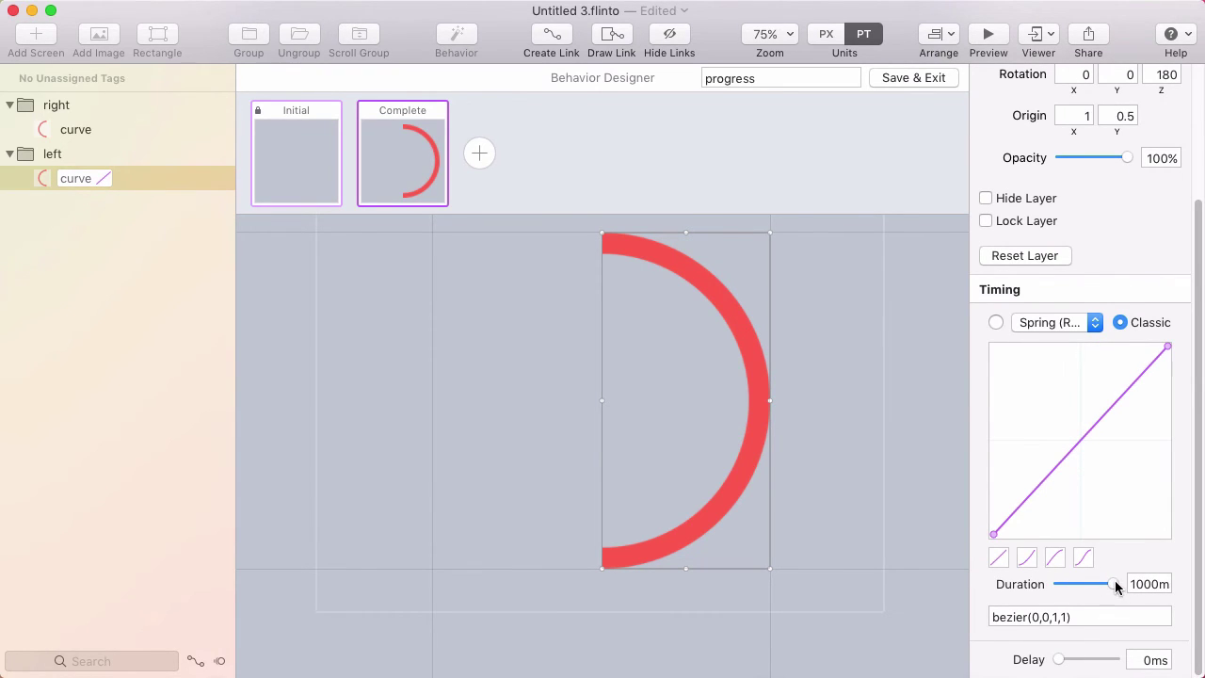
- Preview the transition by switching between the Initial and Complete states twice
click(298, 147)
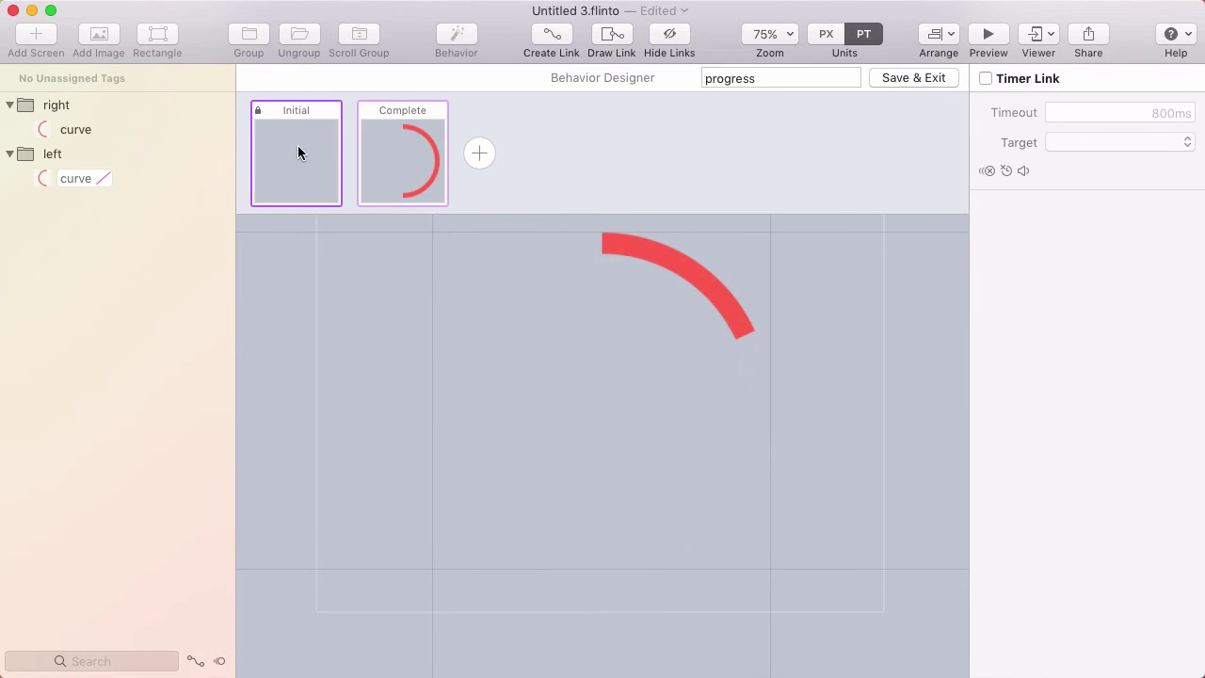
click(383, 142)
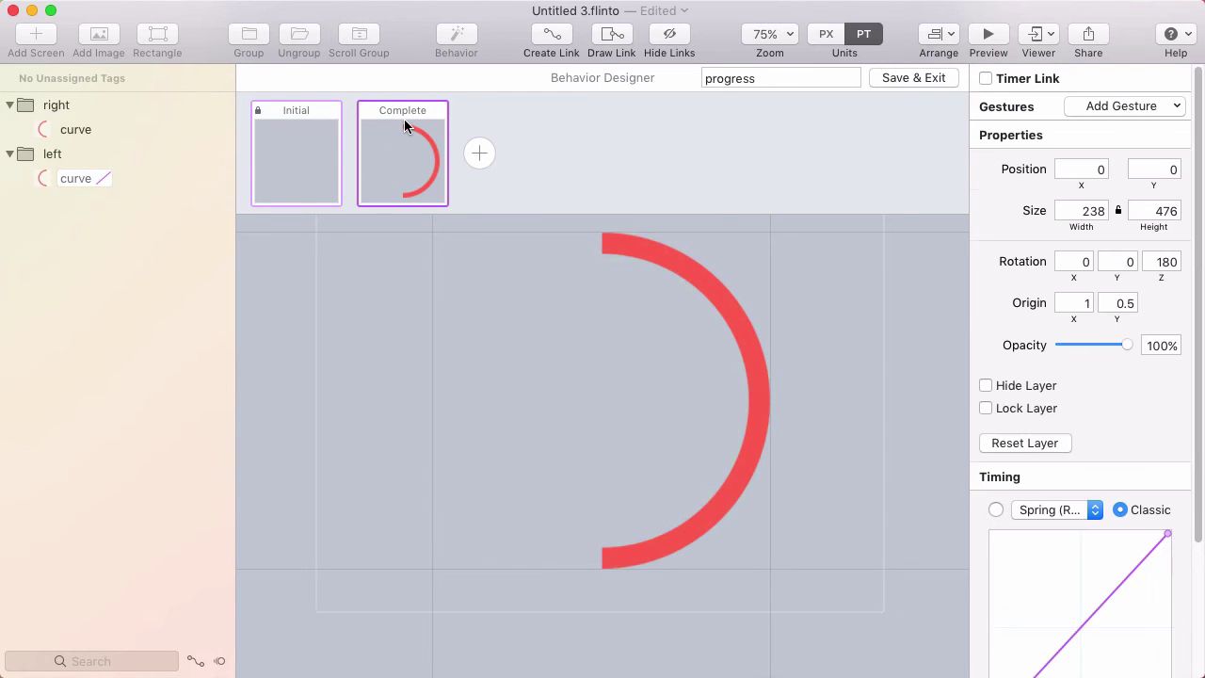
click(310, 154)
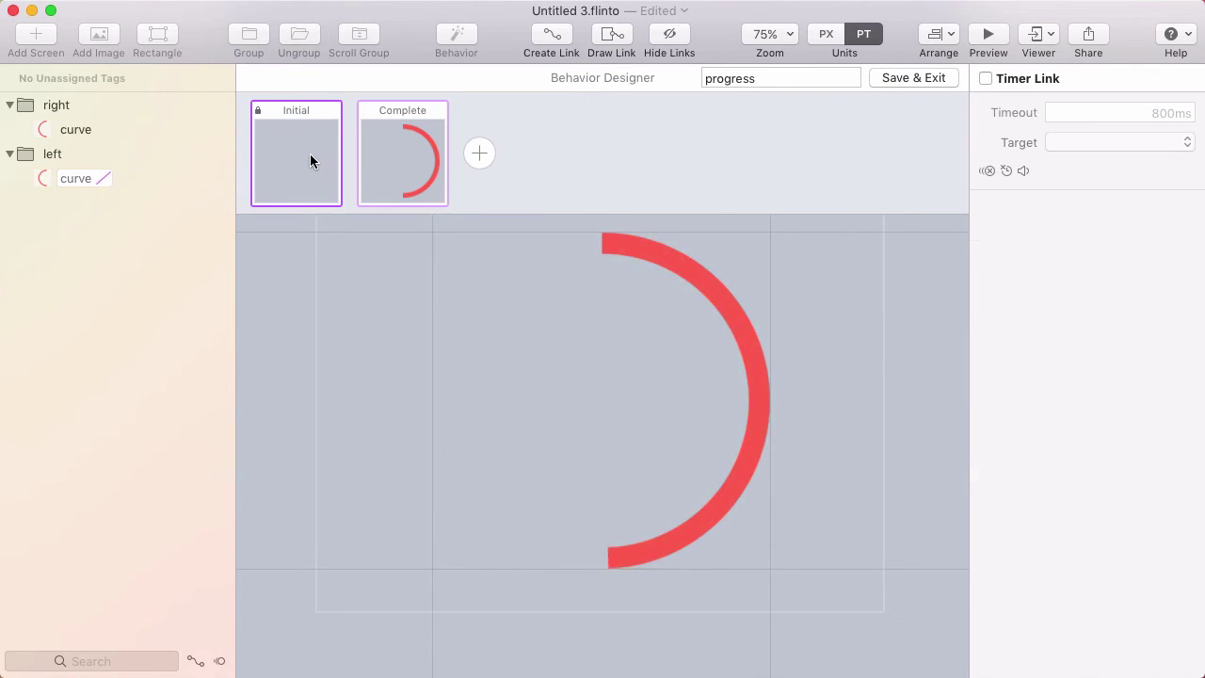
click(393, 148)
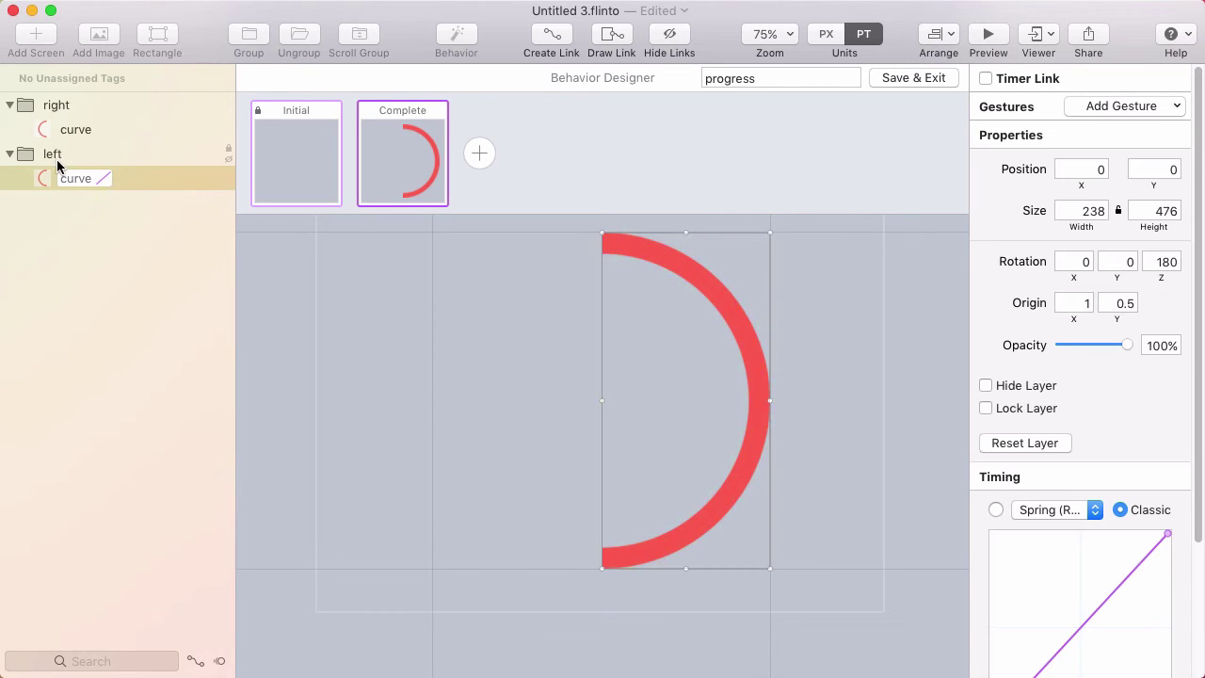
- Rotate the right group's curve to Z 360 with a 1000ms delay
click(57, 126)
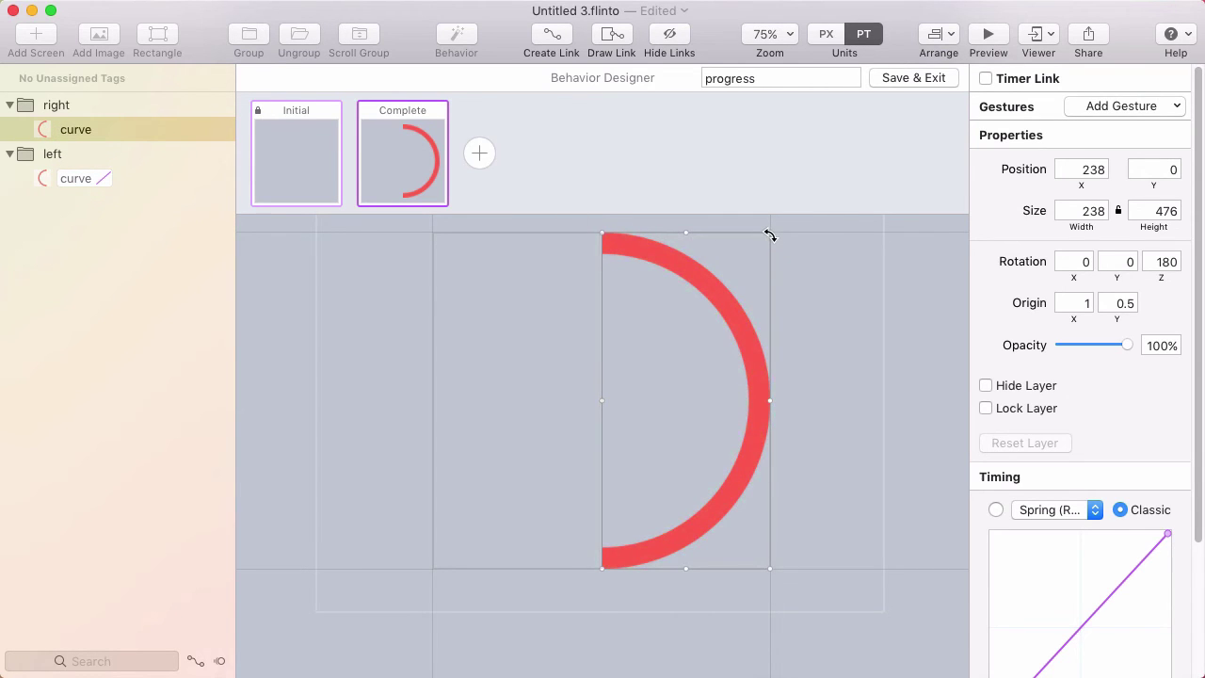
drag(770, 235, 488, 530)
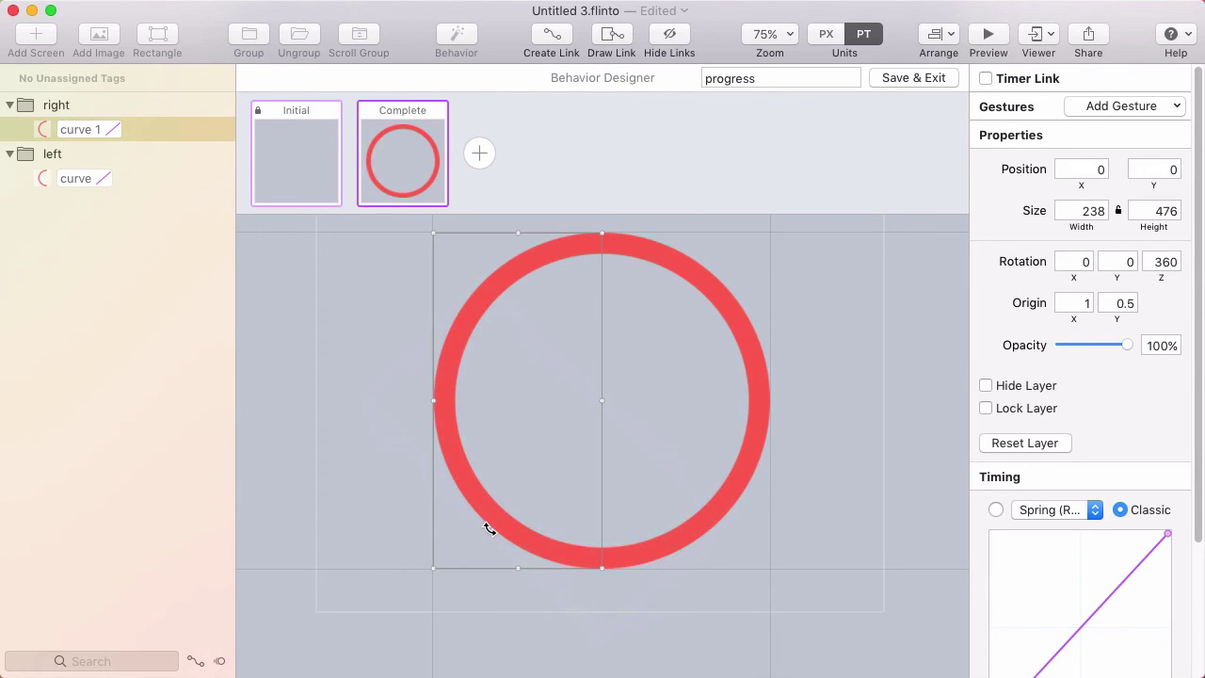
scroll(1059, 432, down, 5)
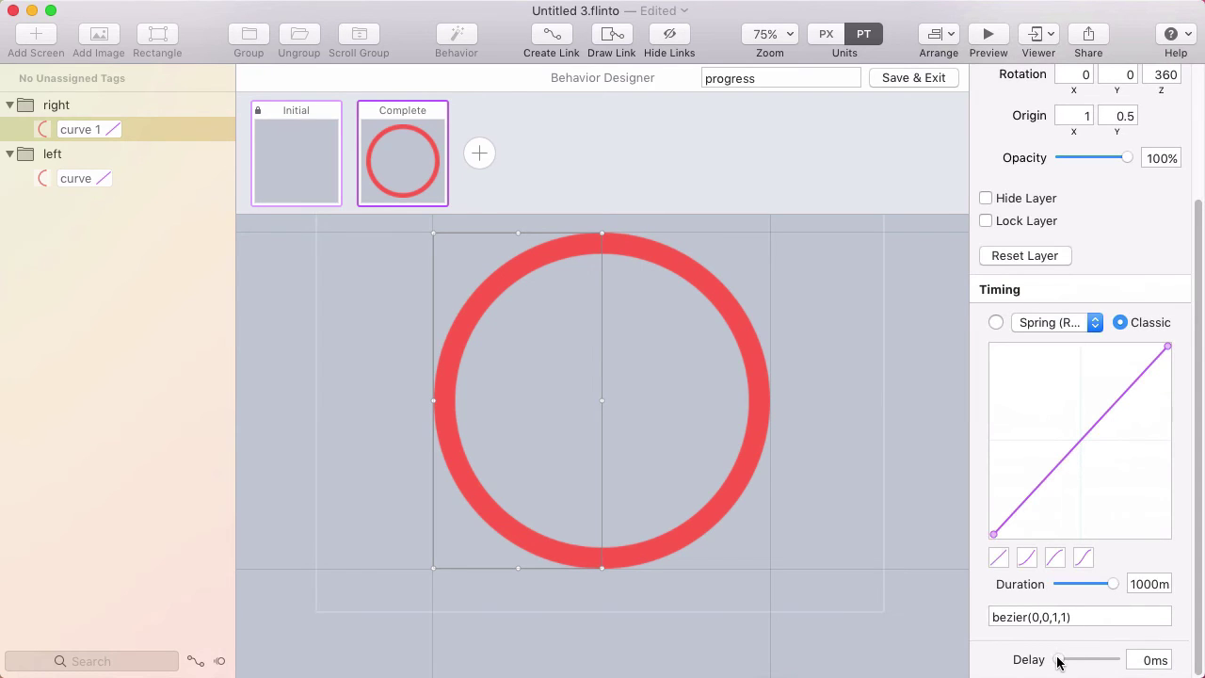
drag(1058, 659, 1118, 660)
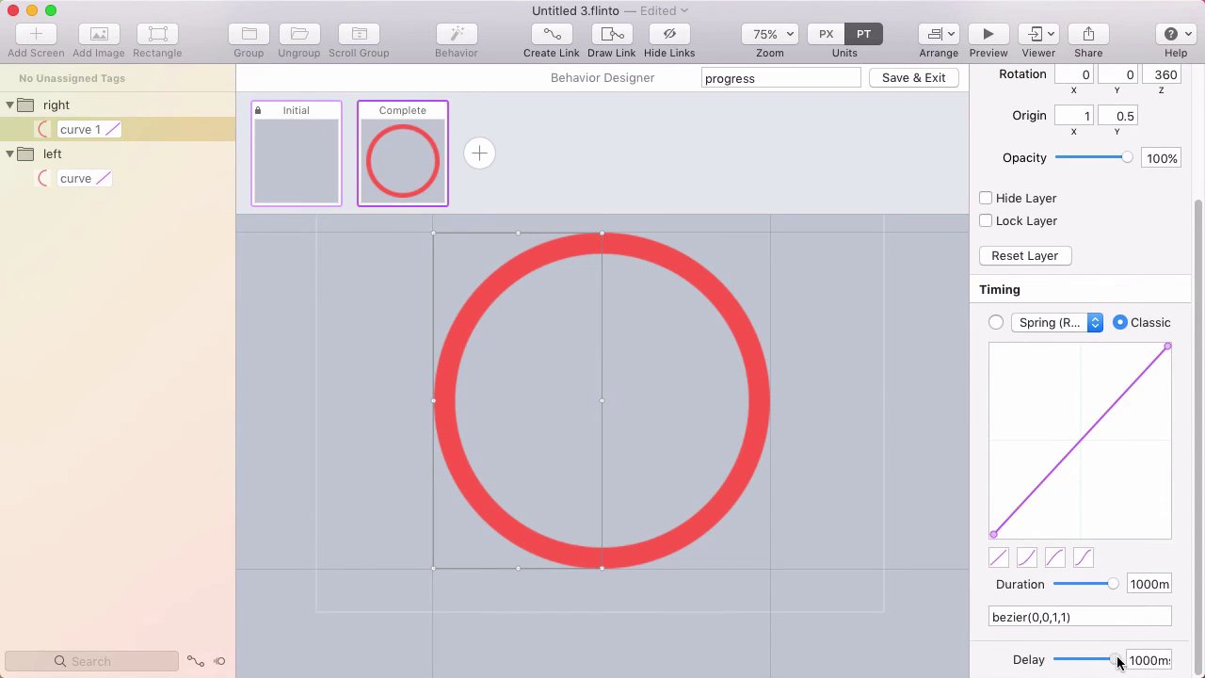
- Preview the ring animation between the Initial and Complete states, ending on Initial
click(612, 251)
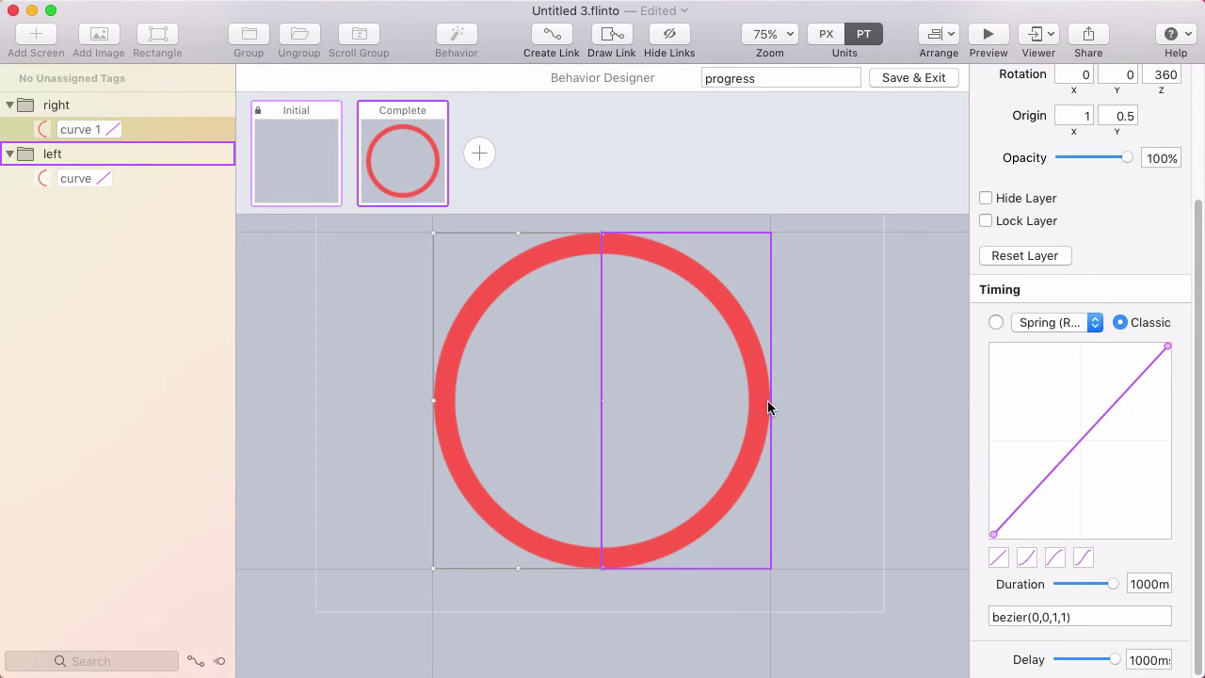
click(596, 561)
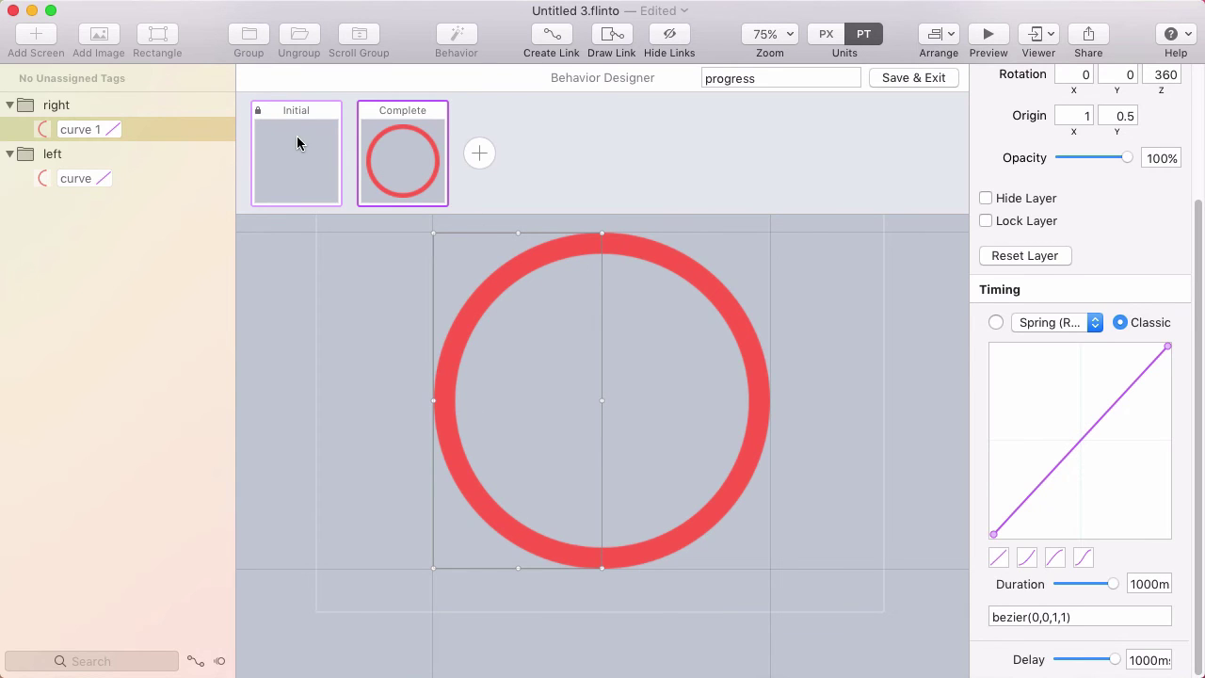
click(293, 110)
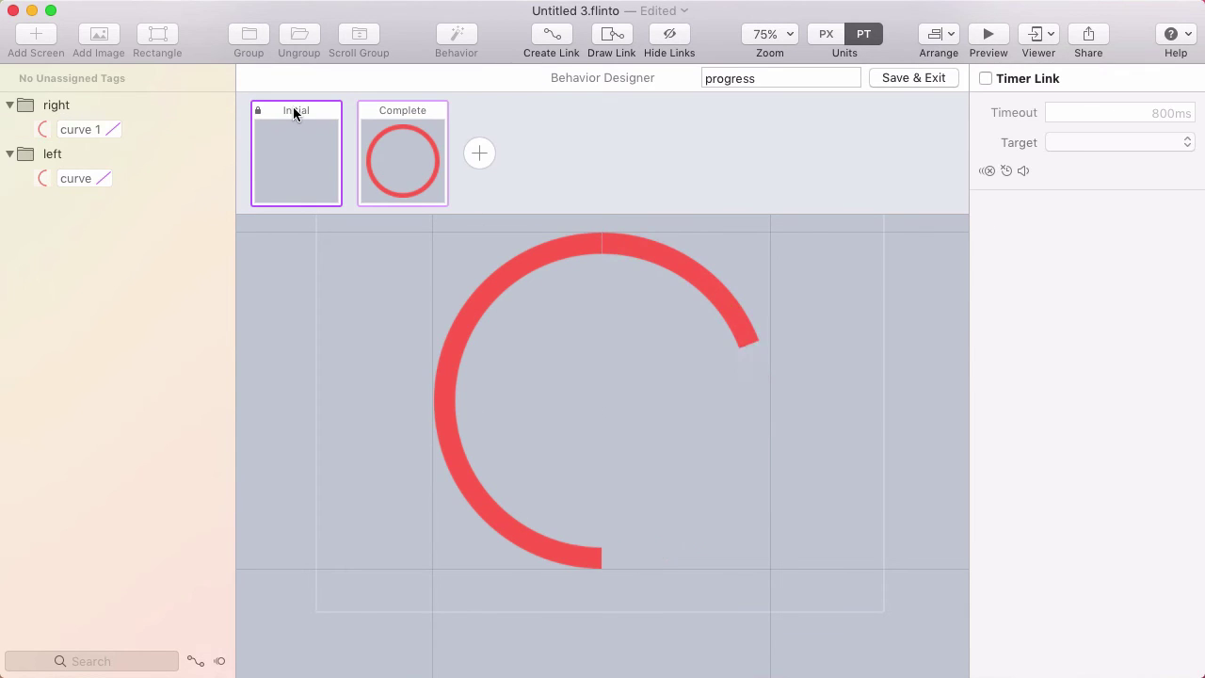
click(395, 111)
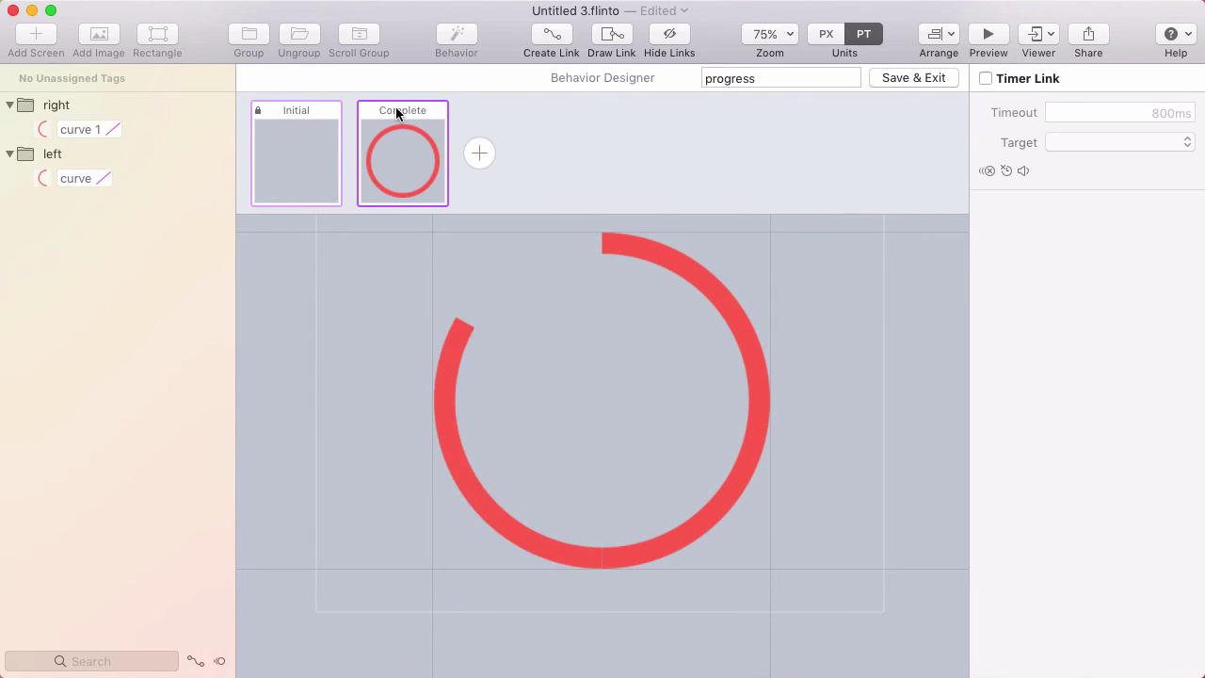
click(299, 110)
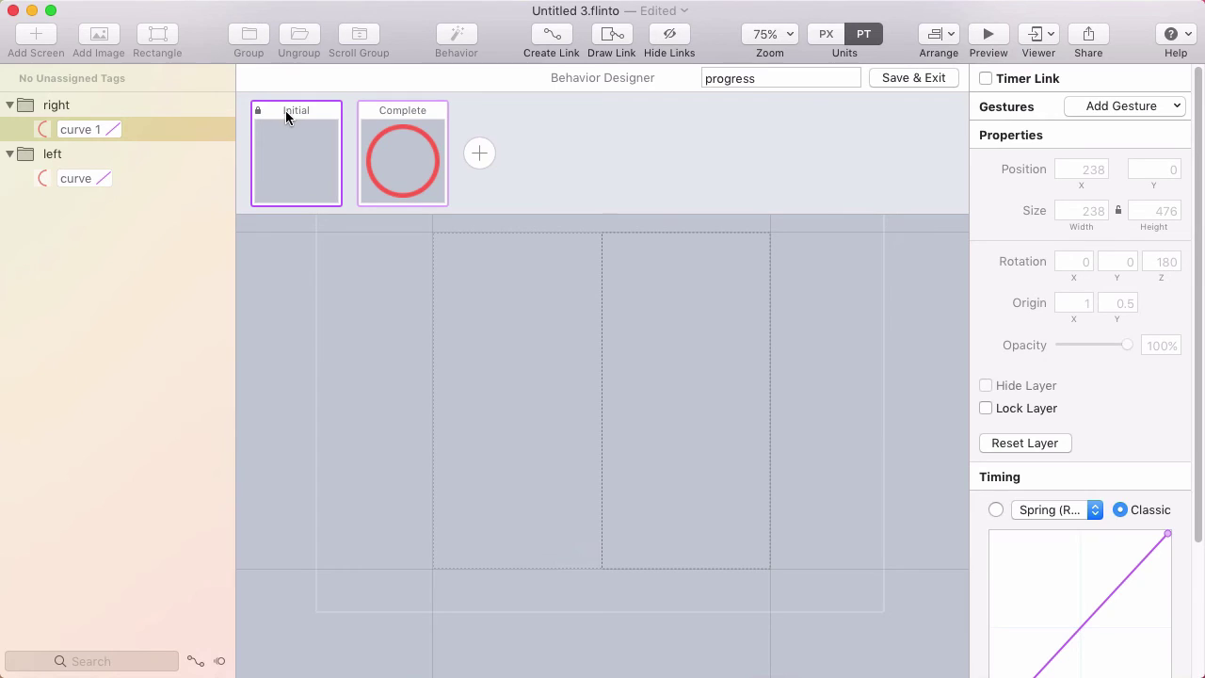
- Give the Initial state an 800ms Timer Link targeting Complete
click(986, 79)
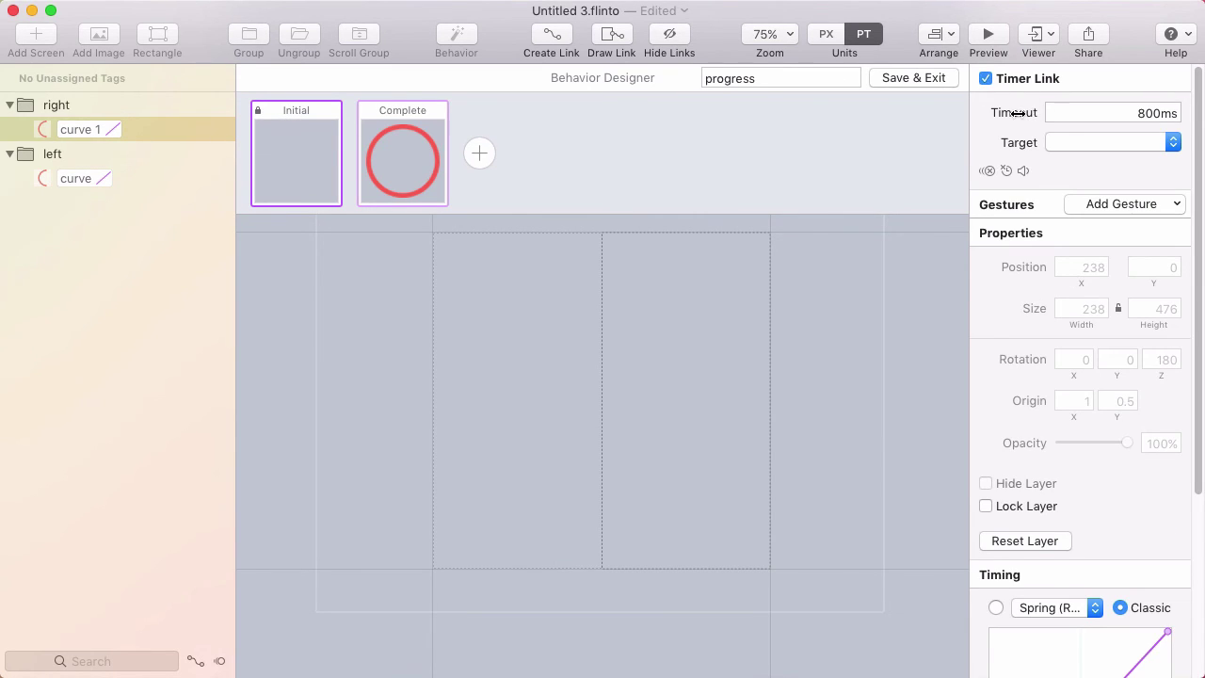
drag(1018, 113, 1017, 114)
click(1066, 141)
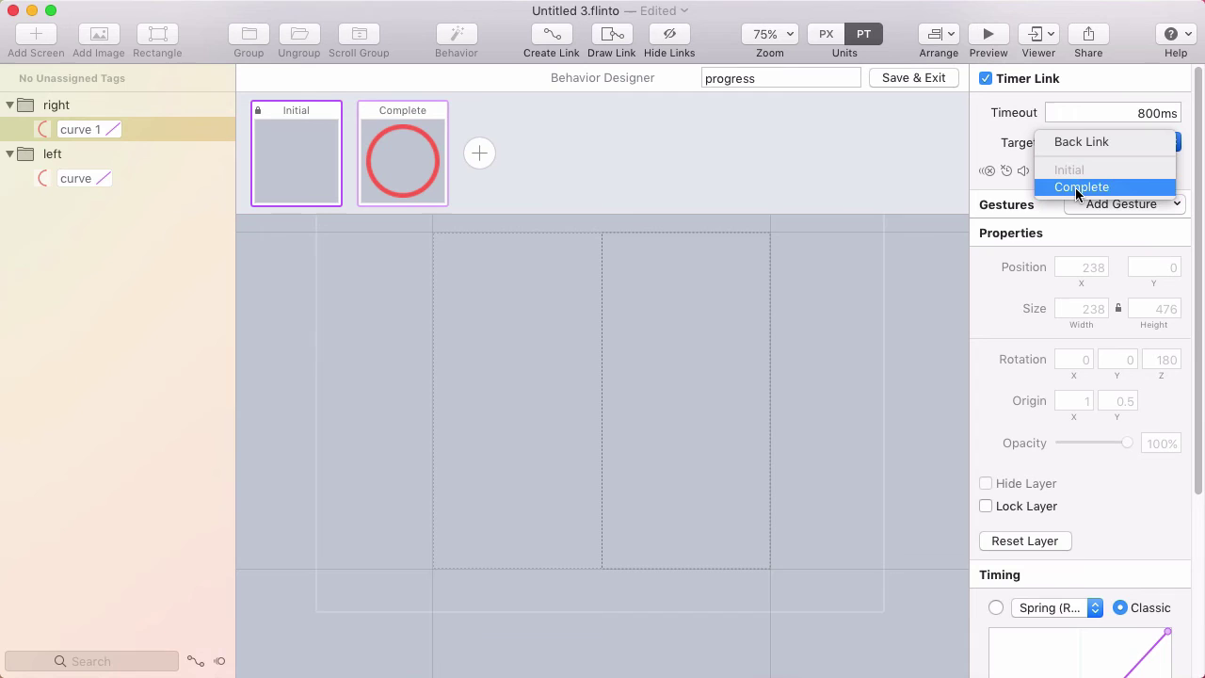
click(1077, 187)
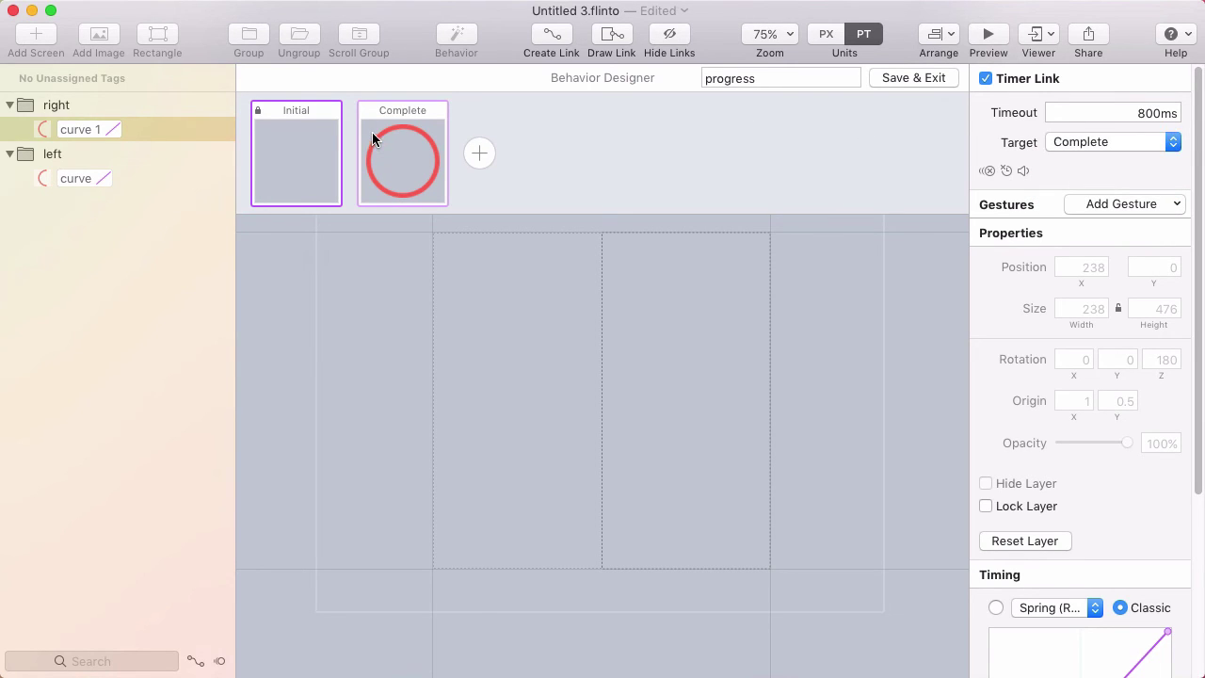
- Preview the ring filling in, then return to the editor with Complete selected
key(super+Return)
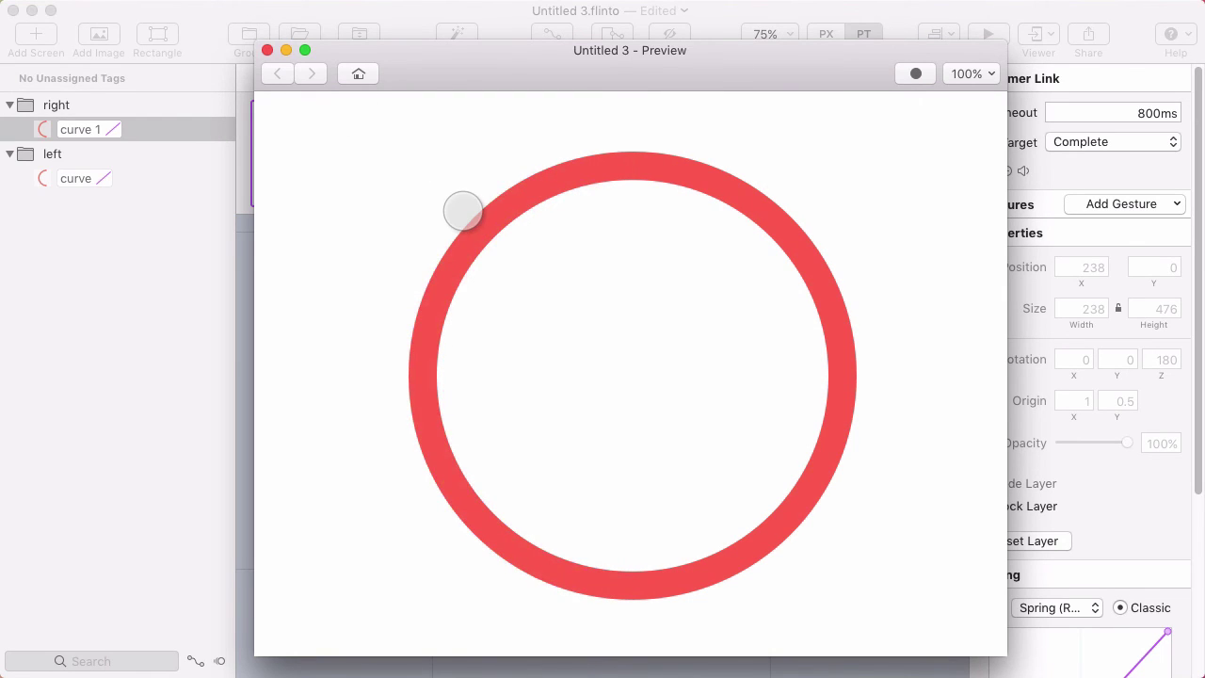
click(179, 17)
click(392, 111)
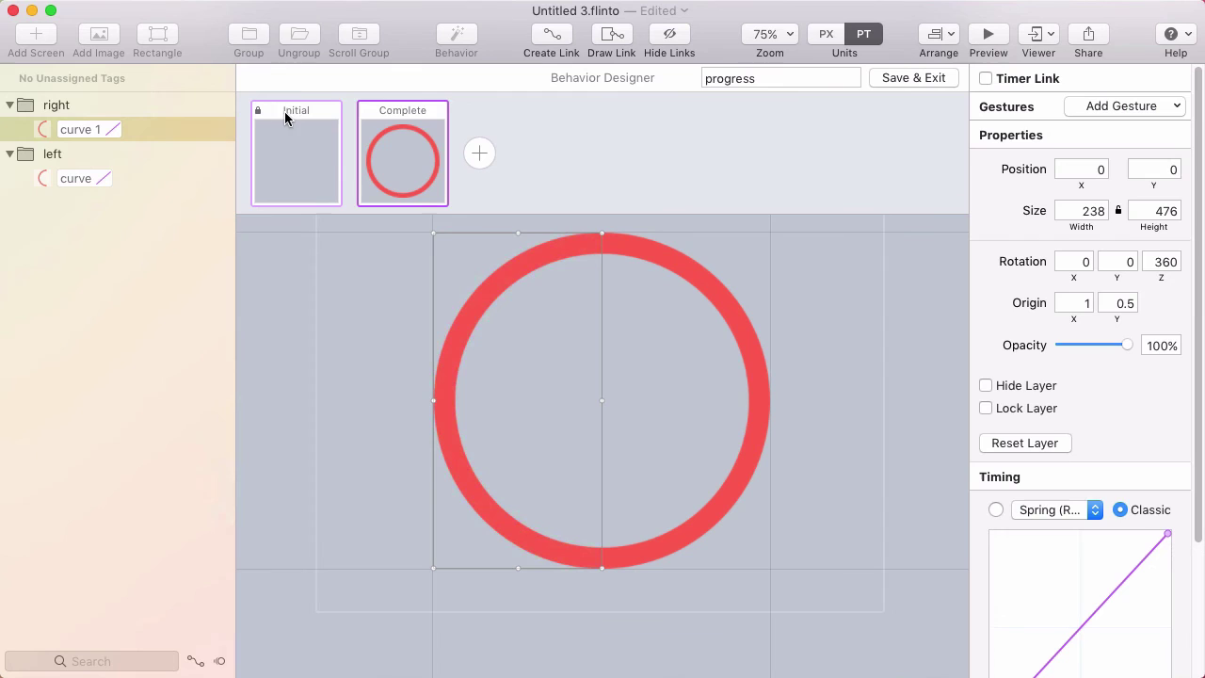
- Link Complete back to Initial with a 1000ms timer timeout
drag(412, 112, 278, 128)
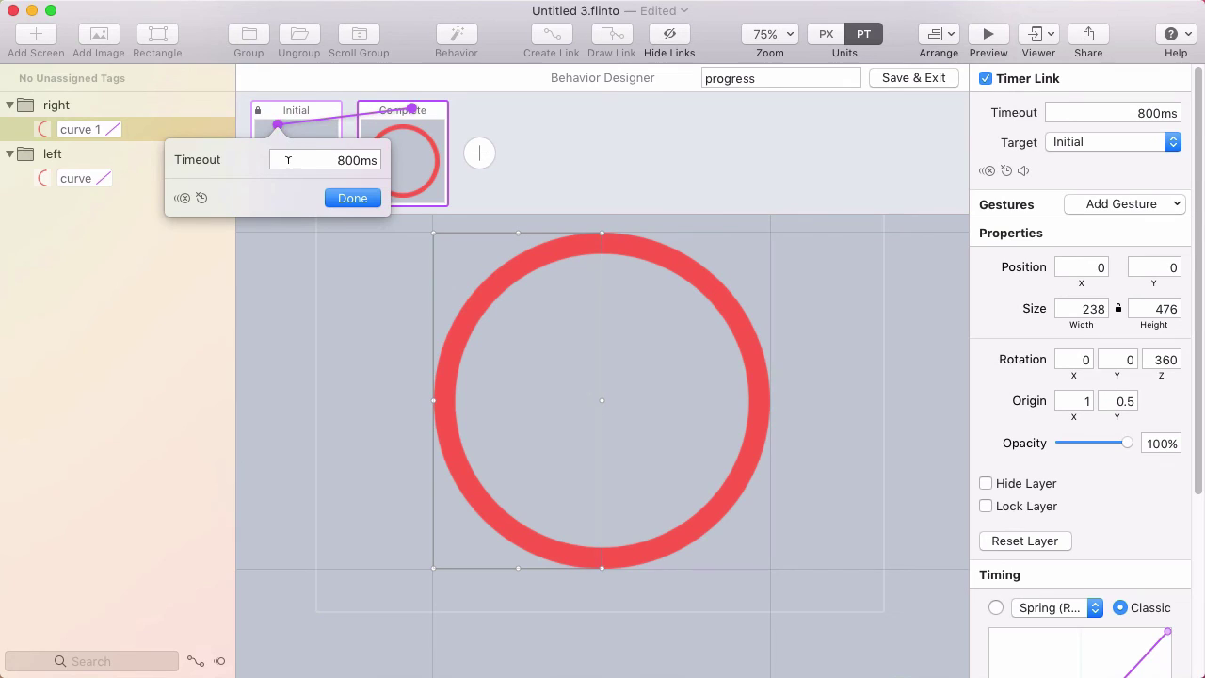
drag(204, 162, 224, 162)
click(346, 199)
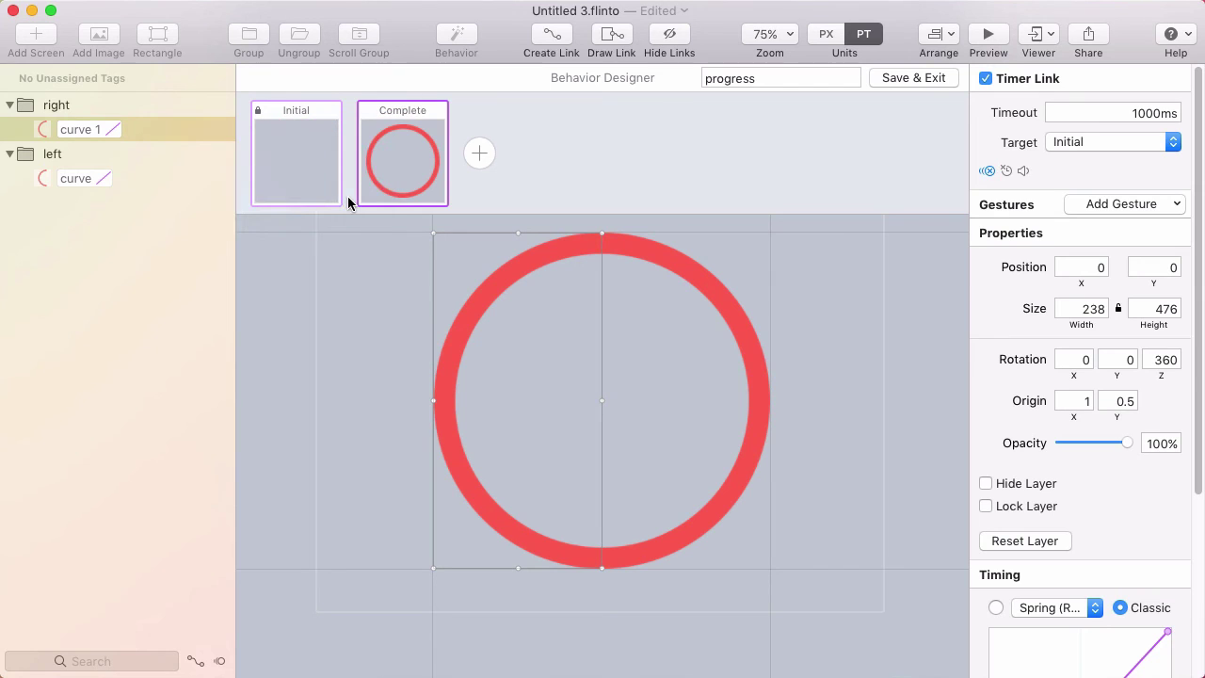
- Open the Preview window to watch the red half-rings loop around the ring
key(super+Return)
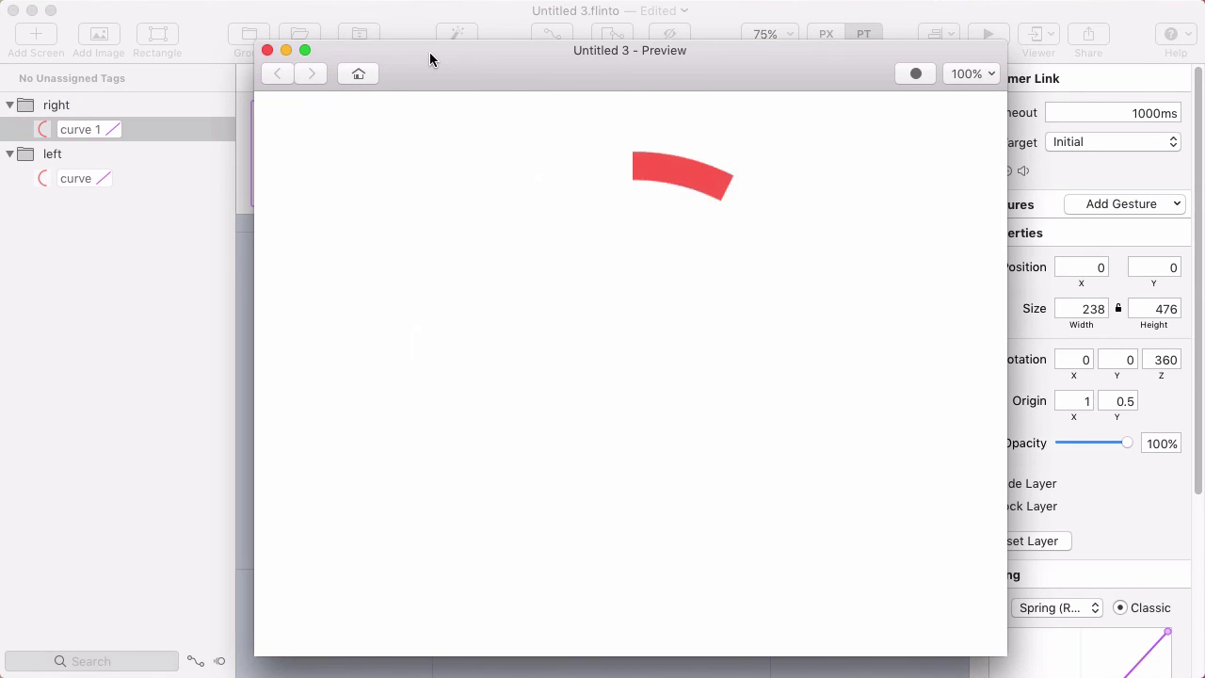